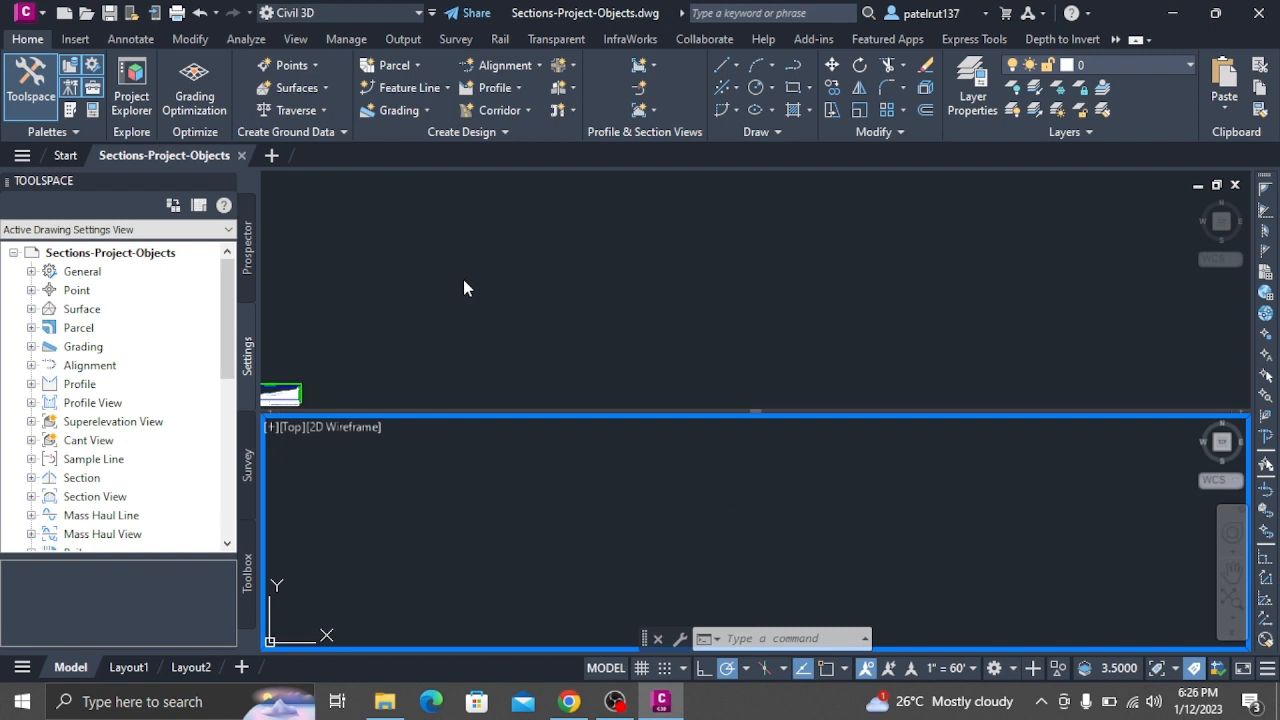
# - Examine the section views in the lower viewport, including stations 11+00.00 and 12+00.00
pyautogui.scroll(-3, 498, 569)
pyautogui.scroll(2, 498, 569)
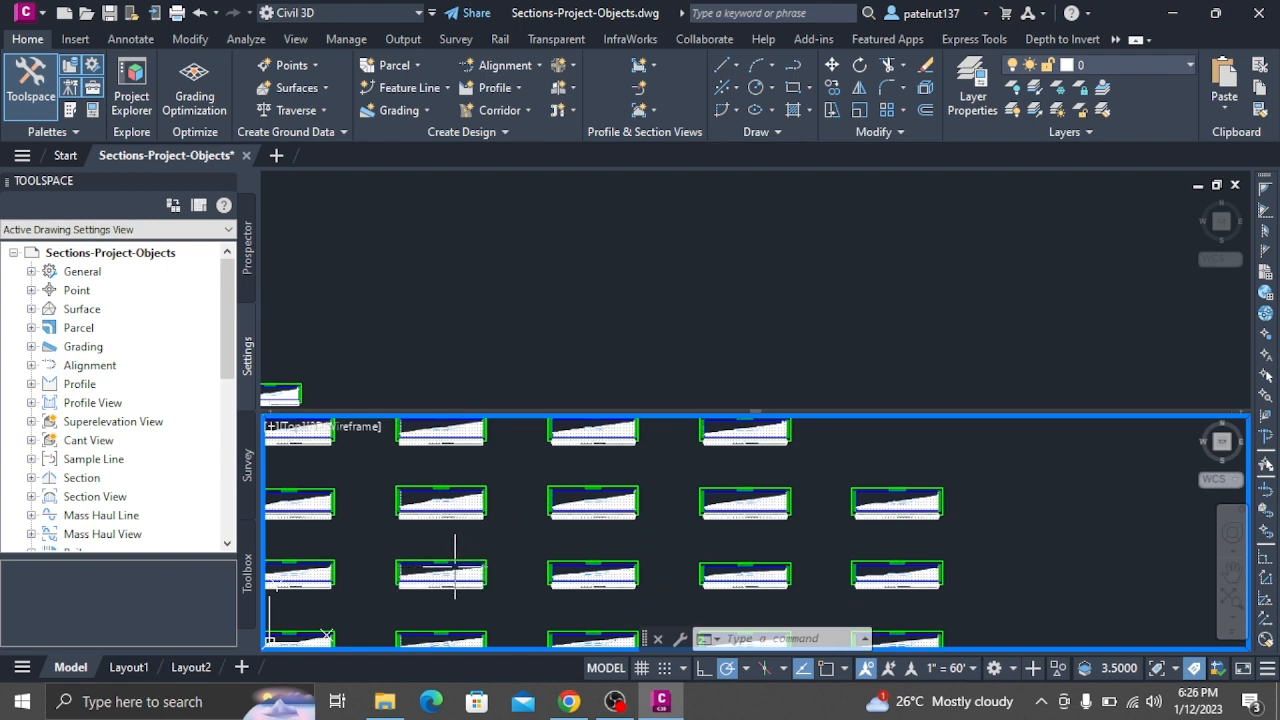
pyautogui.scroll(2, 440, 520)
pyautogui.scroll(-2, 440, 480)
pyautogui.scroll(4, 440, 470)
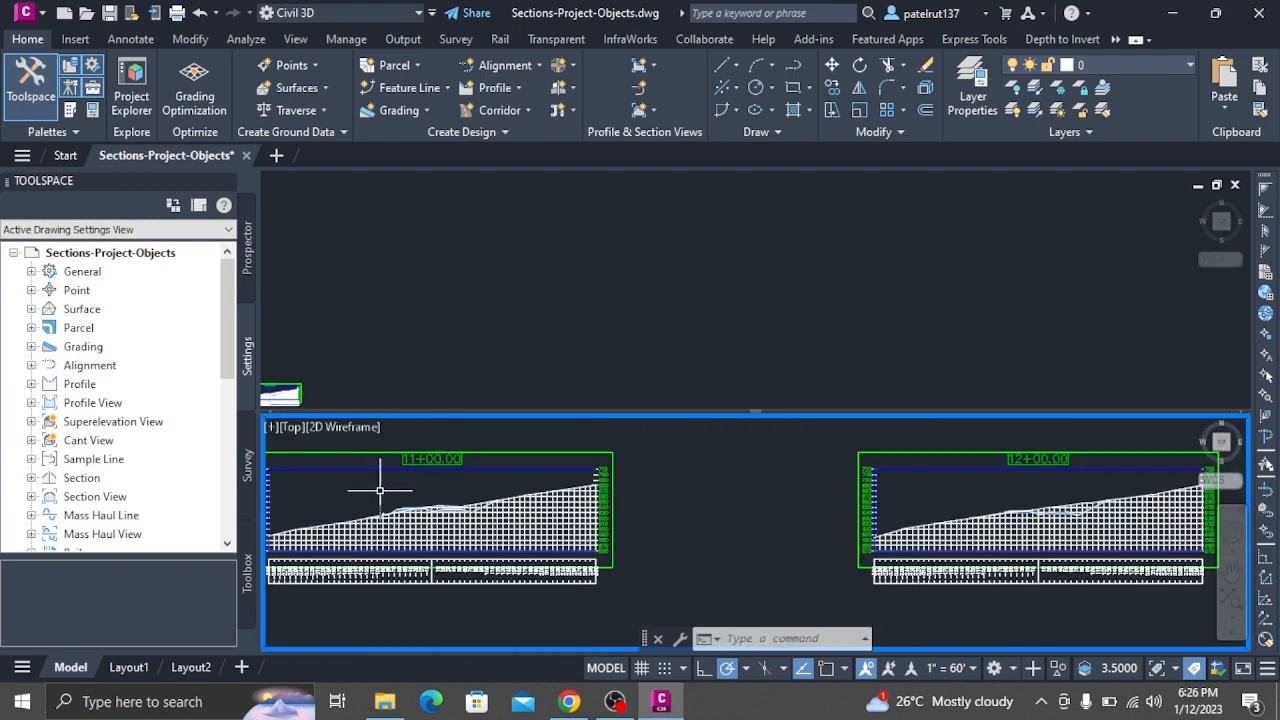
pyautogui.scroll(-2, 366, 515)
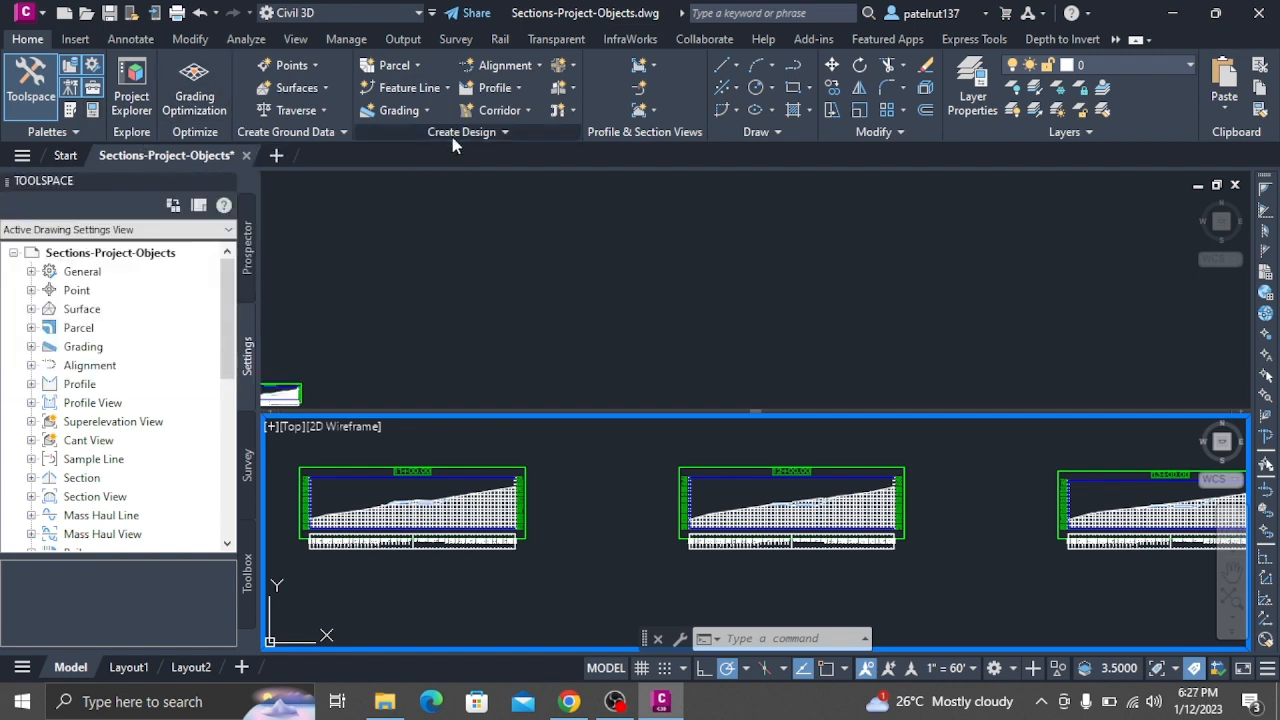
# - Start Project Objects To Multiple Section Views and pick the section view at station 10+00.00
pyautogui.click(656, 111)
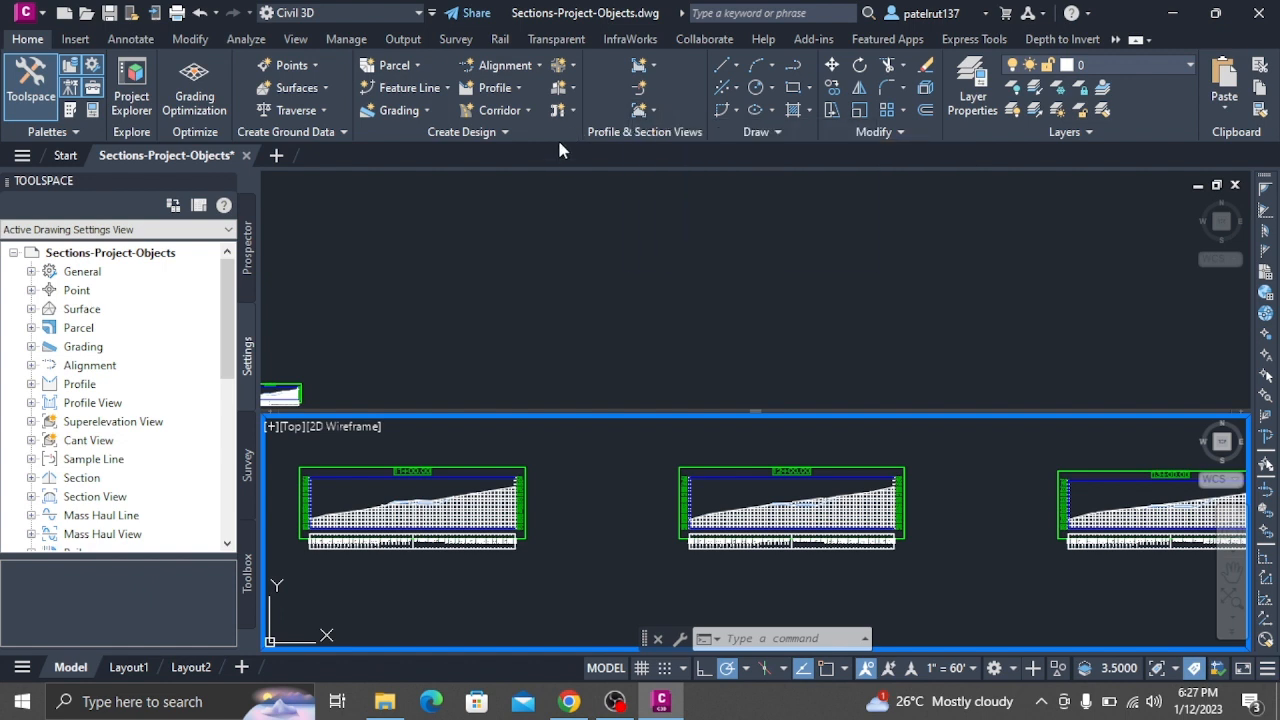
pyautogui.click(654, 67)
pyautogui.click(654, 111)
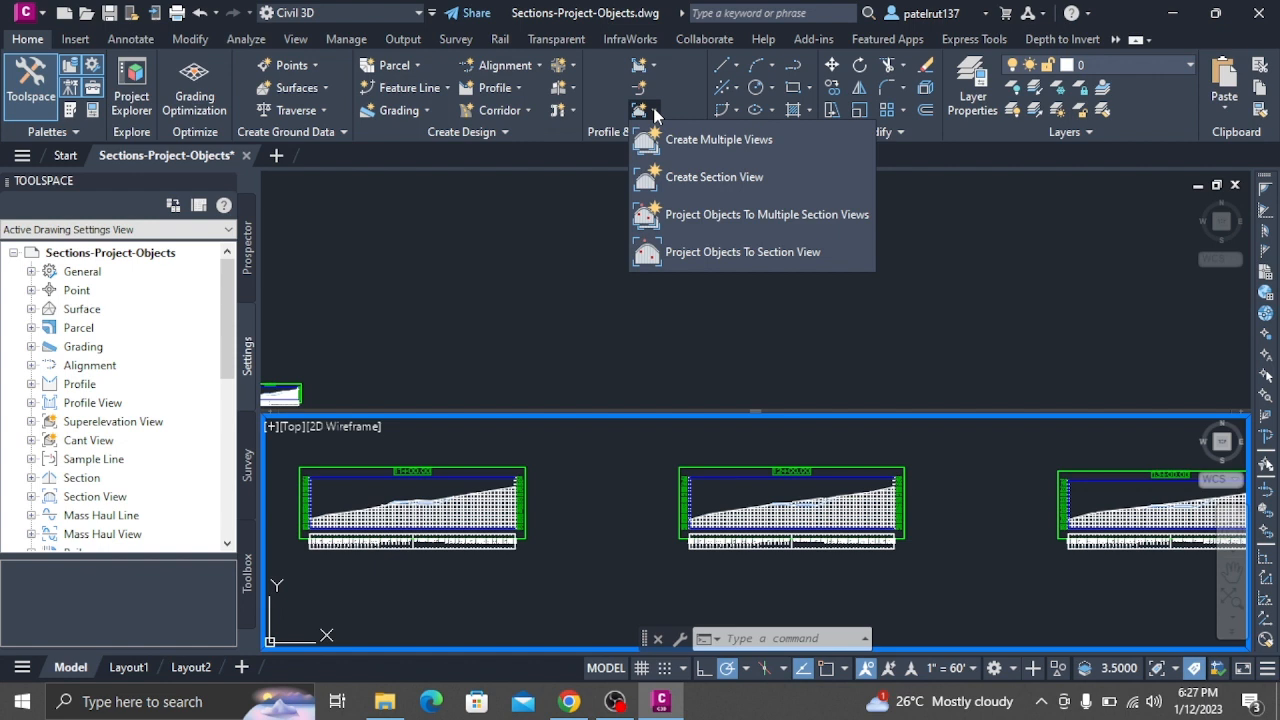
pyautogui.click(724, 215)
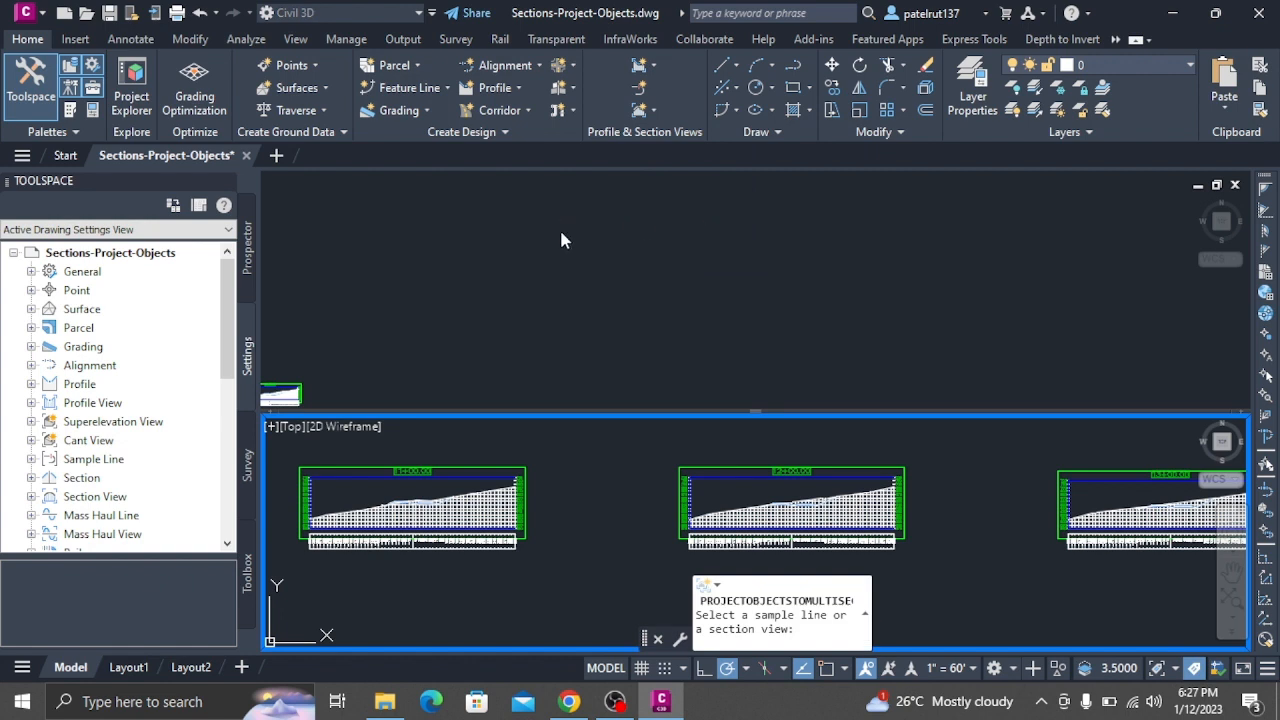
pyautogui.scroll(-5, 563, 240)
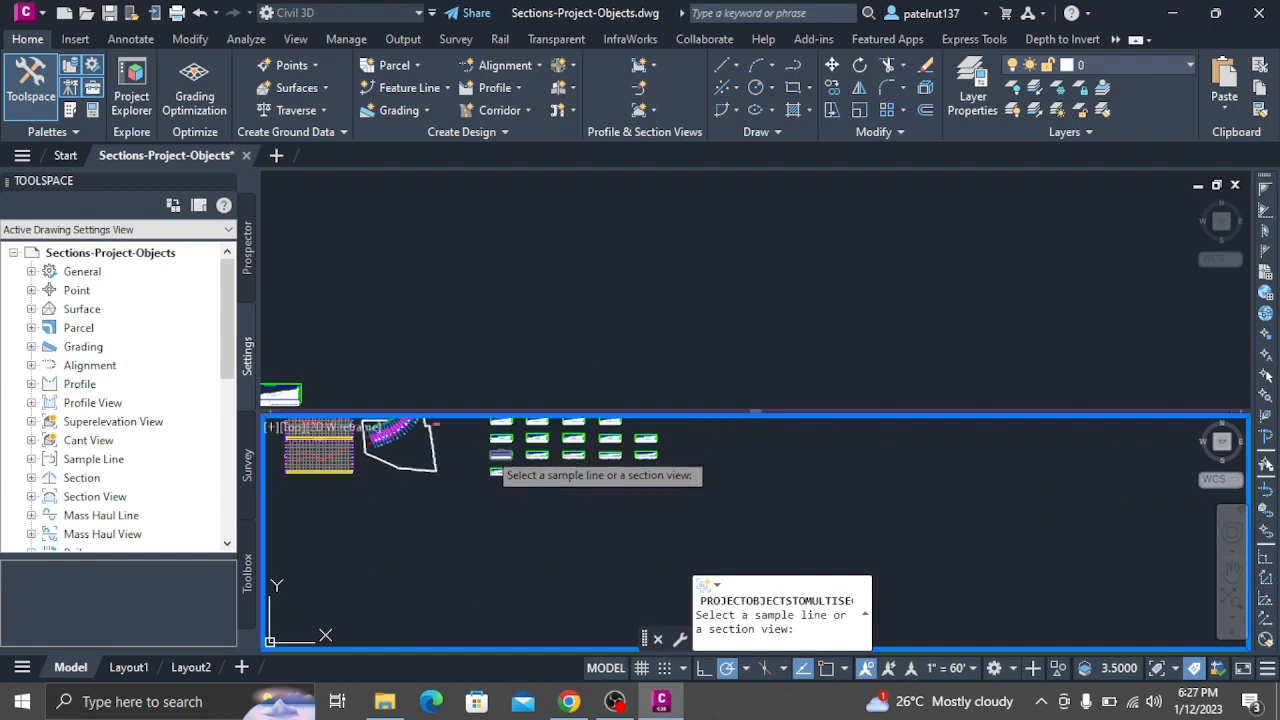
pyautogui.scroll(2, 479, 444)
pyautogui.scroll(-2, 490, 440)
pyautogui.scroll(2, 513, 423)
pyautogui.scroll(-2, 514, 421)
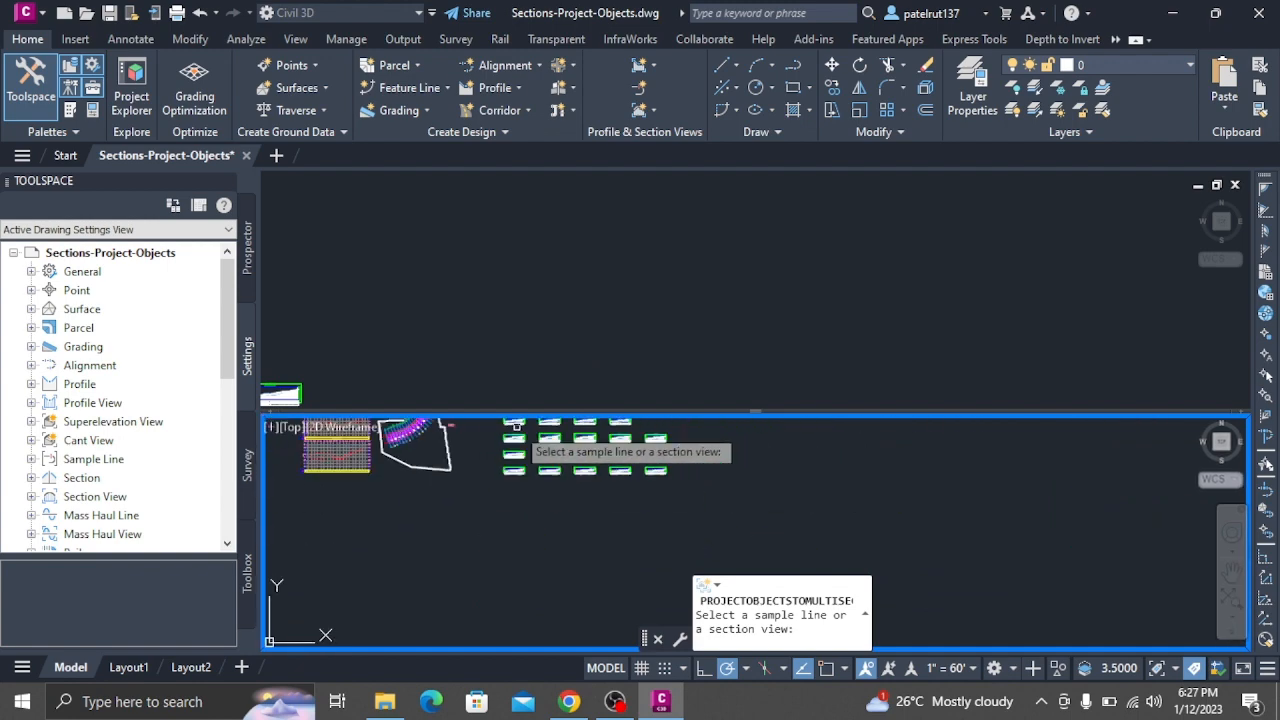
pyautogui.scroll(4, 505, 425)
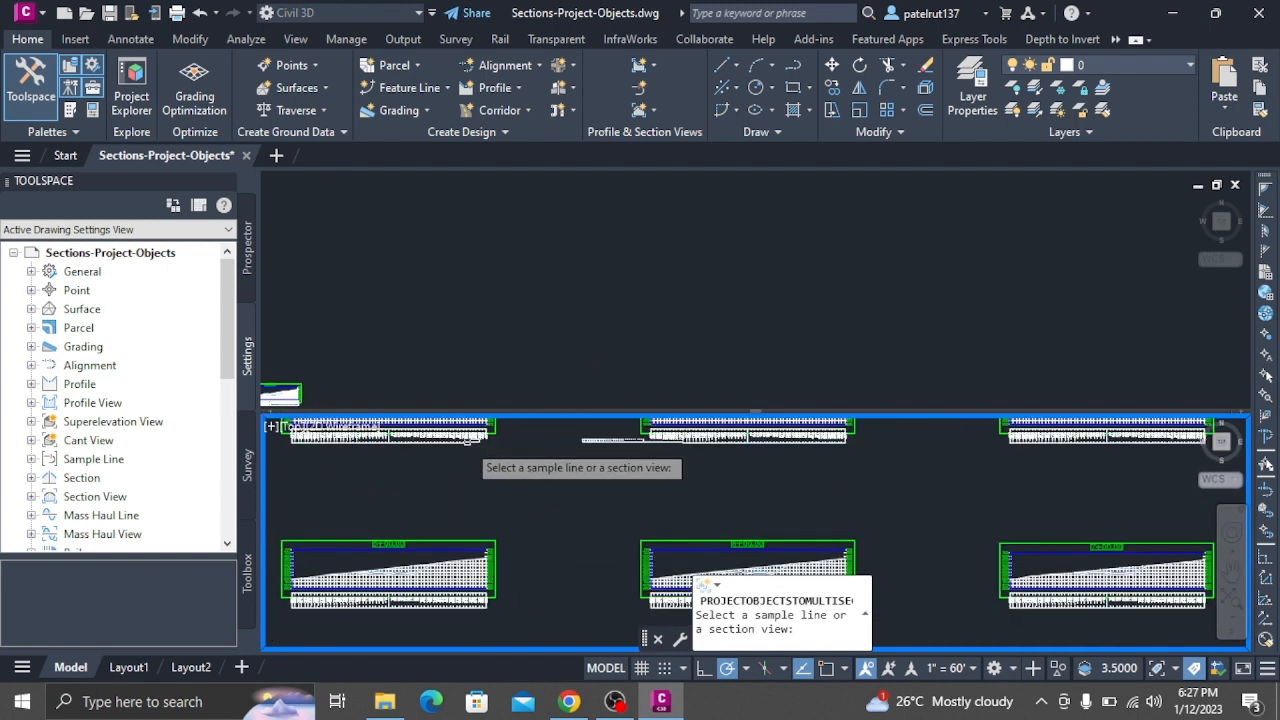
pyautogui.scroll(-2, 455, 458)
pyautogui.scroll(3, 452, 460)
pyautogui.scroll(-2, 447, 460)
pyautogui.scroll(-2, 447, 460)
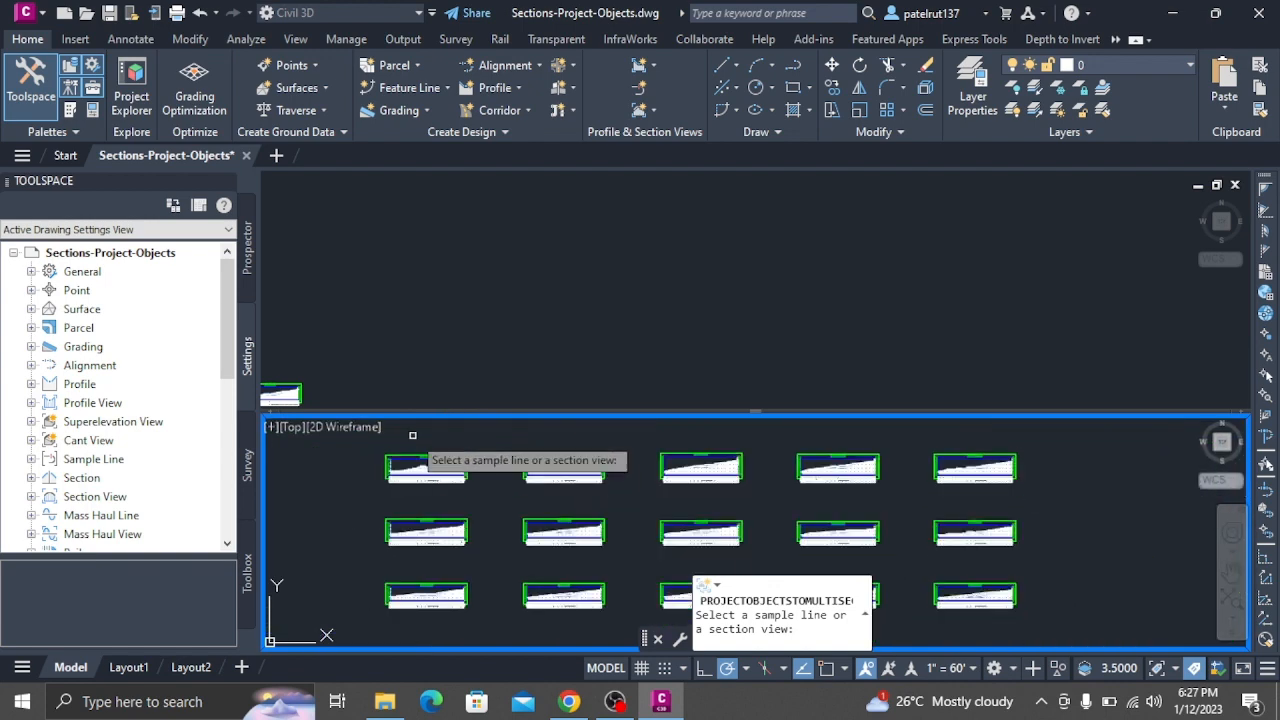
pyautogui.scroll(4, 440, 470)
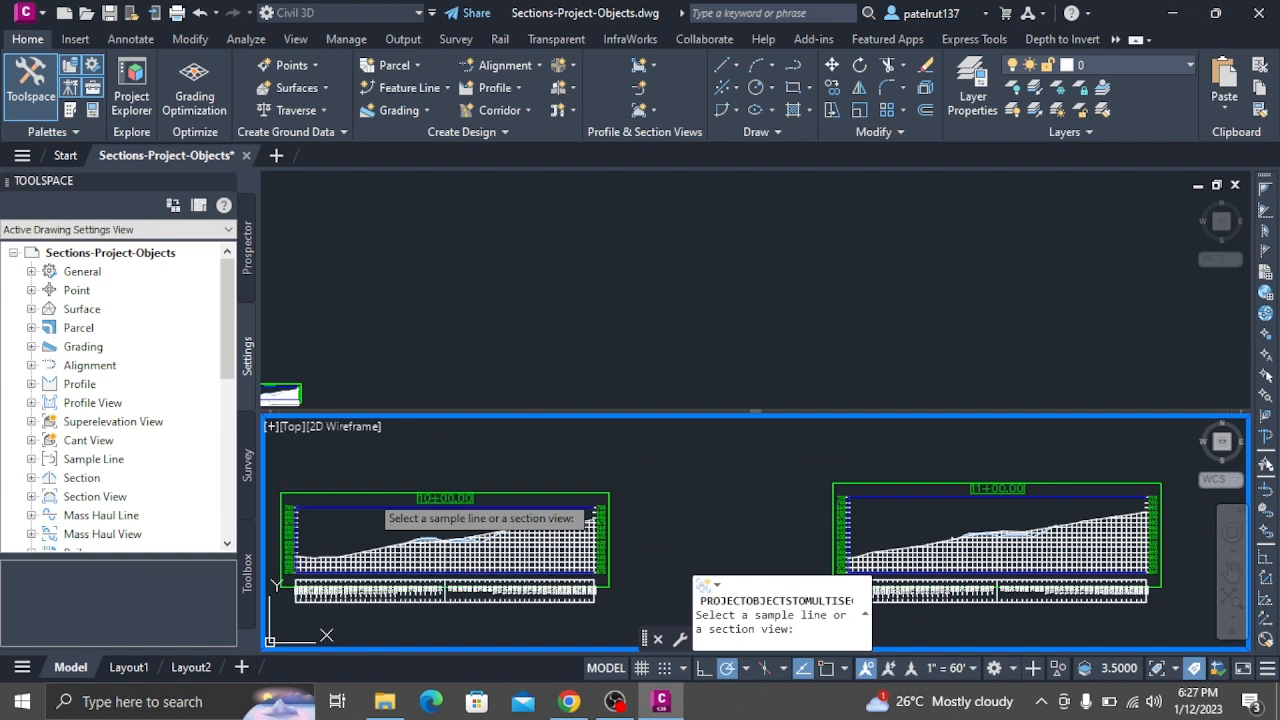
pyautogui.click(380, 512)
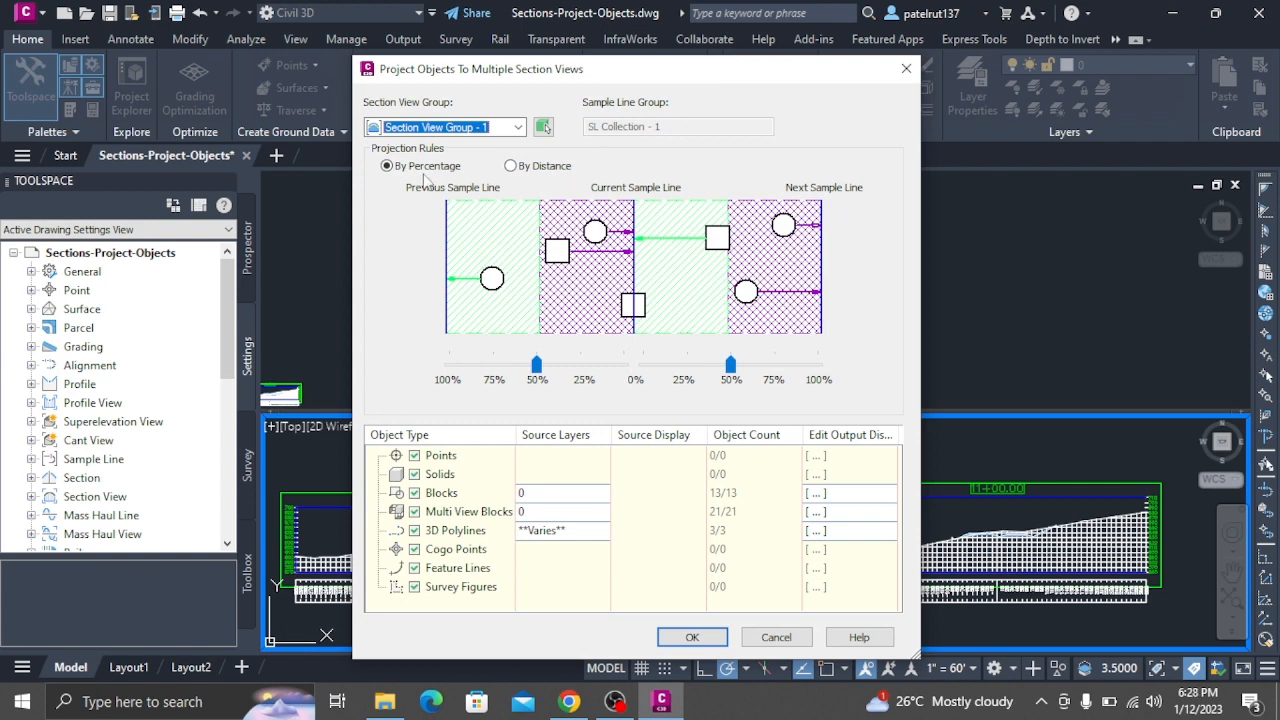
# - Set the projection rules to By Distance with a Distance After of 50'
pyautogui.click(507, 166)
pyautogui.click(510, 166)
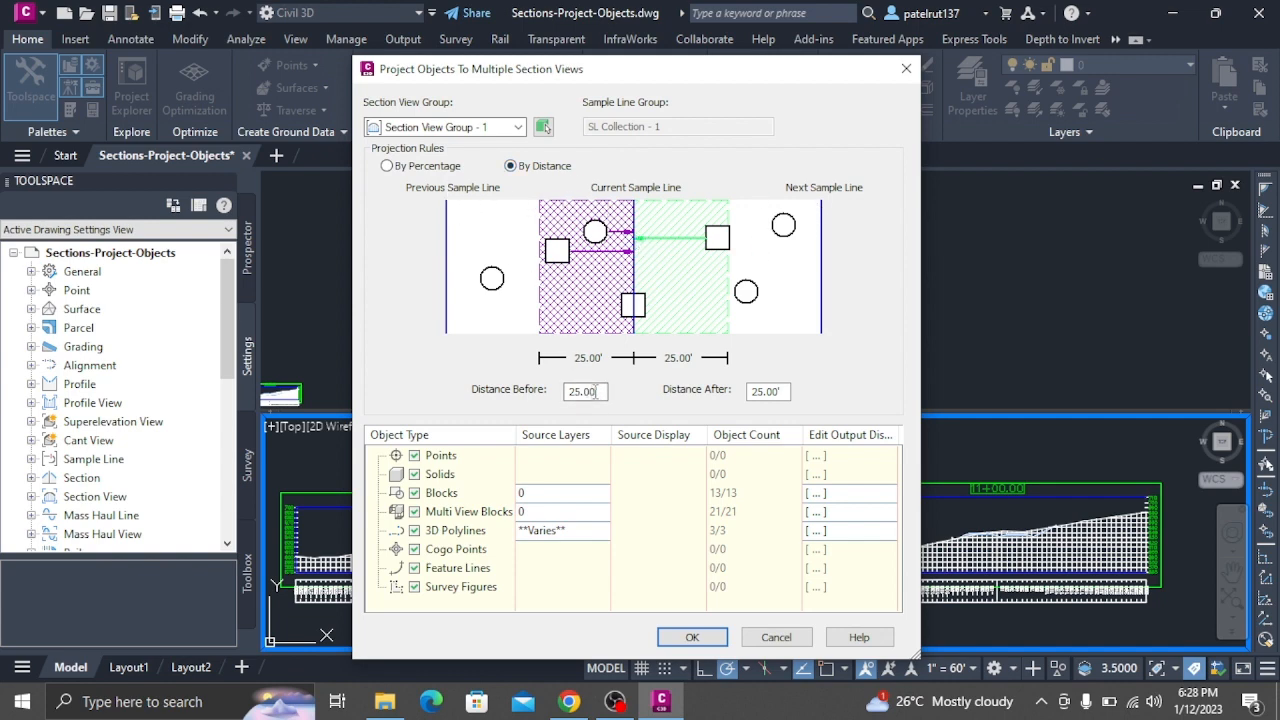
pyautogui.doubleClick(781, 390)
pyautogui.write('50')
# - Check the source layers from which the Blocks are taken, without changing the selection
pyautogui.click(545, 492)
pyautogui.click(545, 492)
pyautogui.click(708, 483)
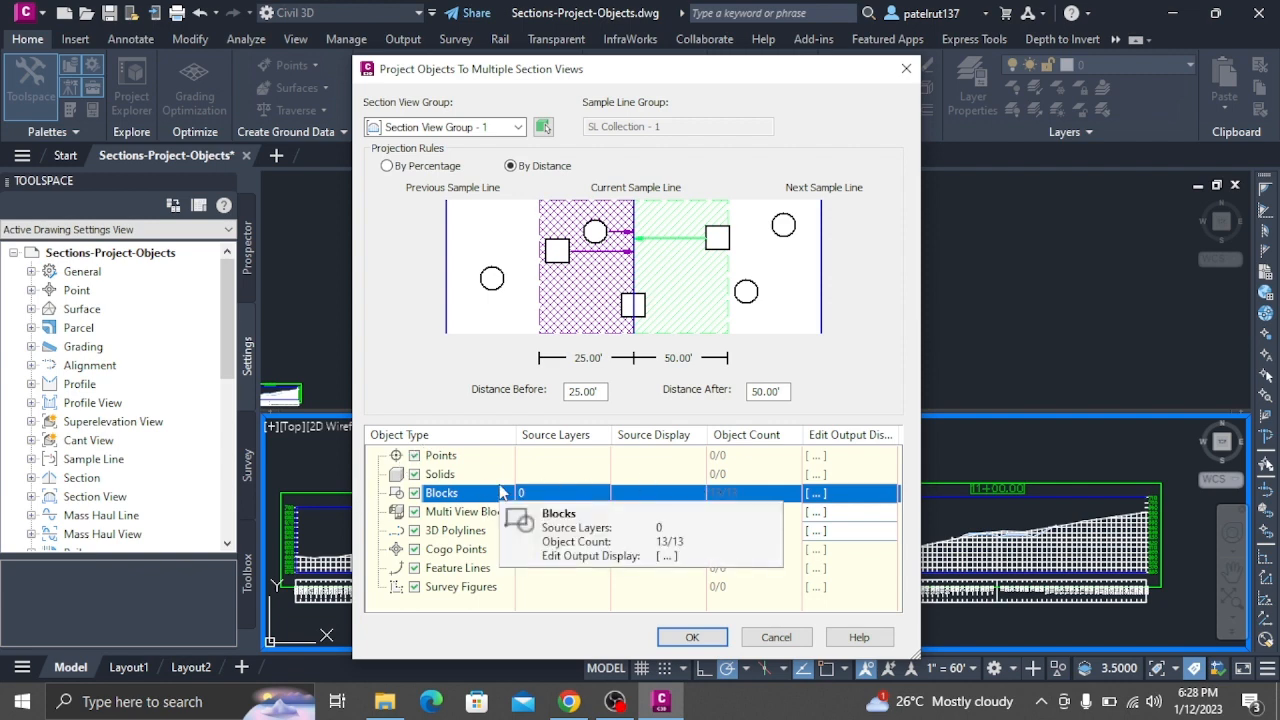
# - Exclude every object type from the projection, from Points through Survey Figures
pyautogui.click(414, 455)
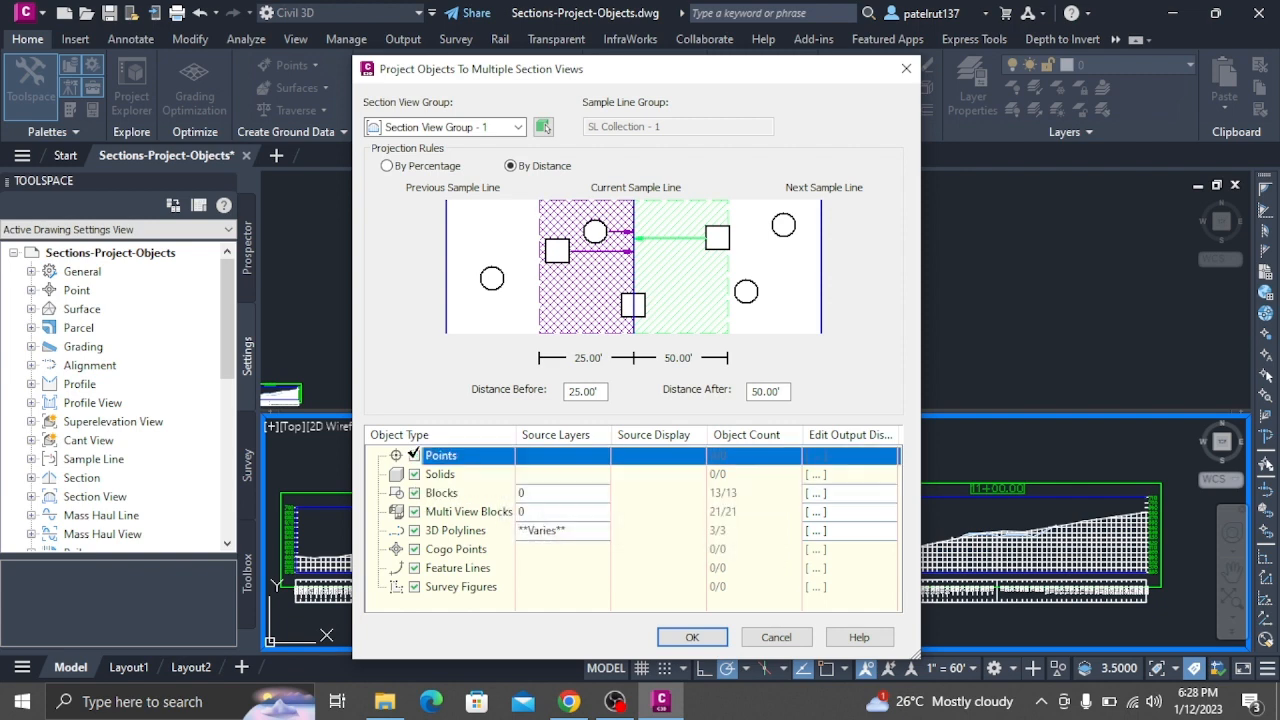
pyautogui.click(414, 474)
pyautogui.click(414, 493)
pyautogui.click(414, 511)
pyautogui.click(414, 530)
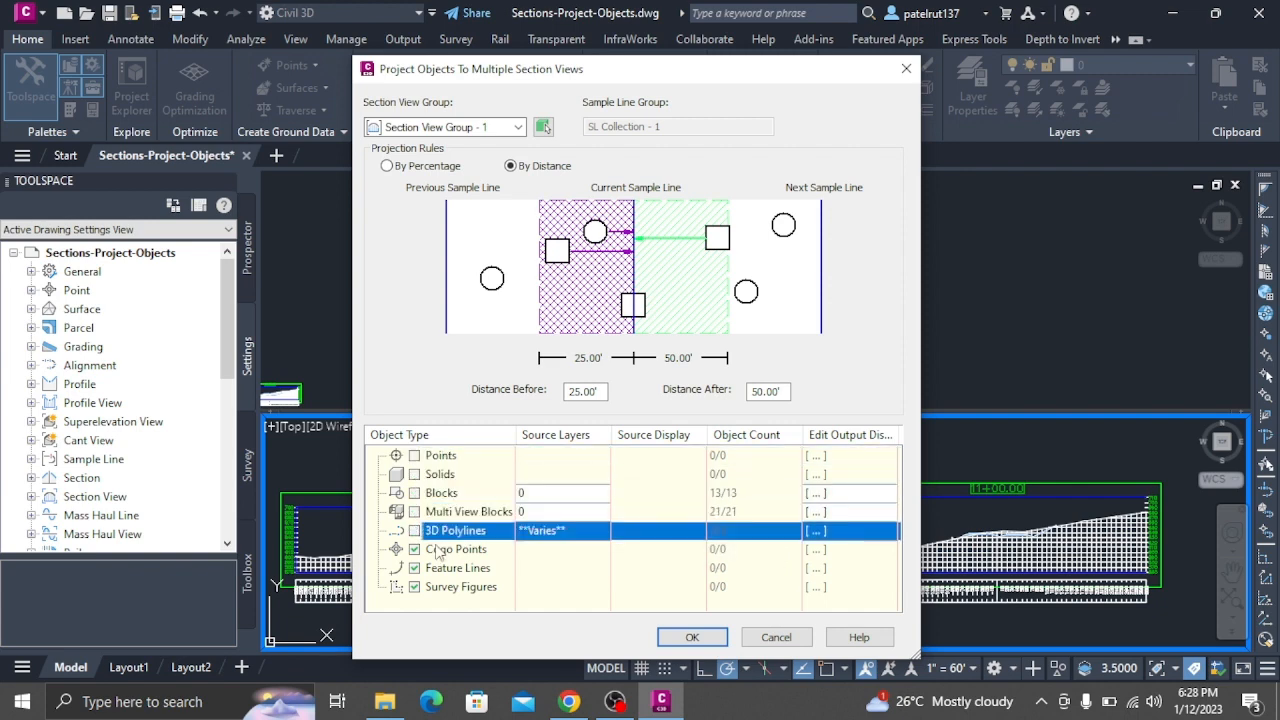
pyautogui.click(414, 549)
pyautogui.click(414, 568)
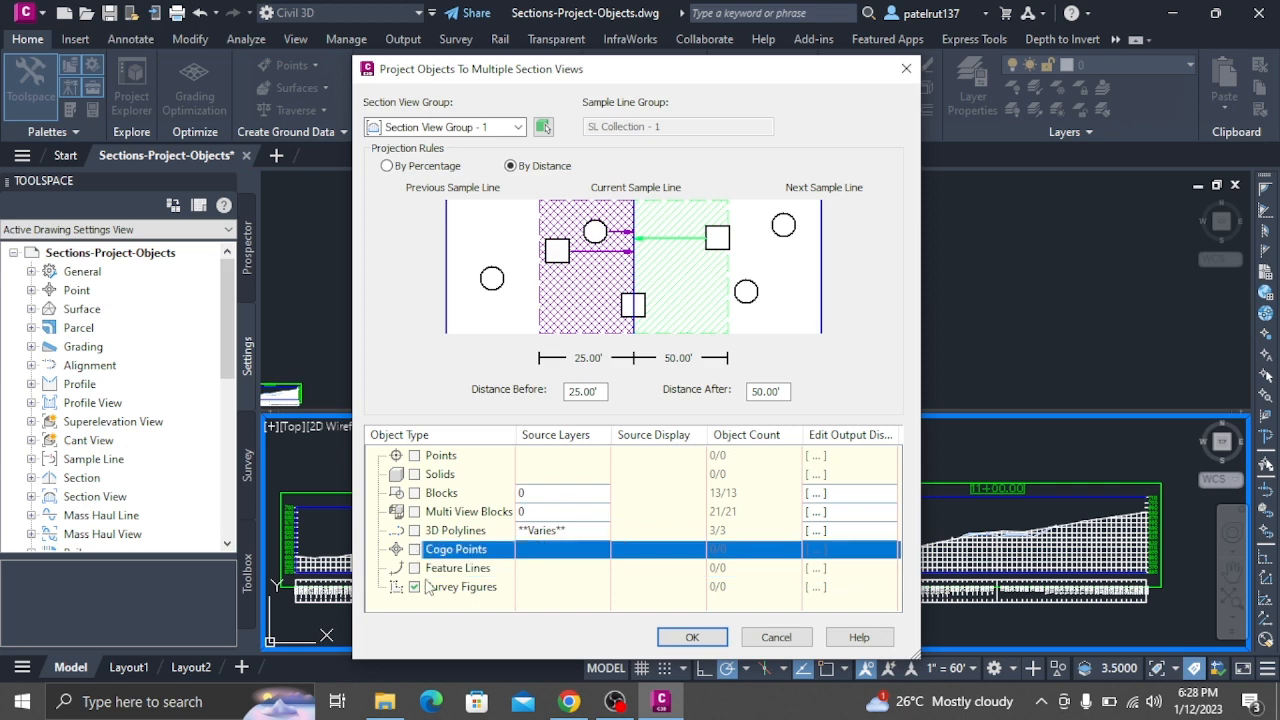
pyautogui.click(414, 587)
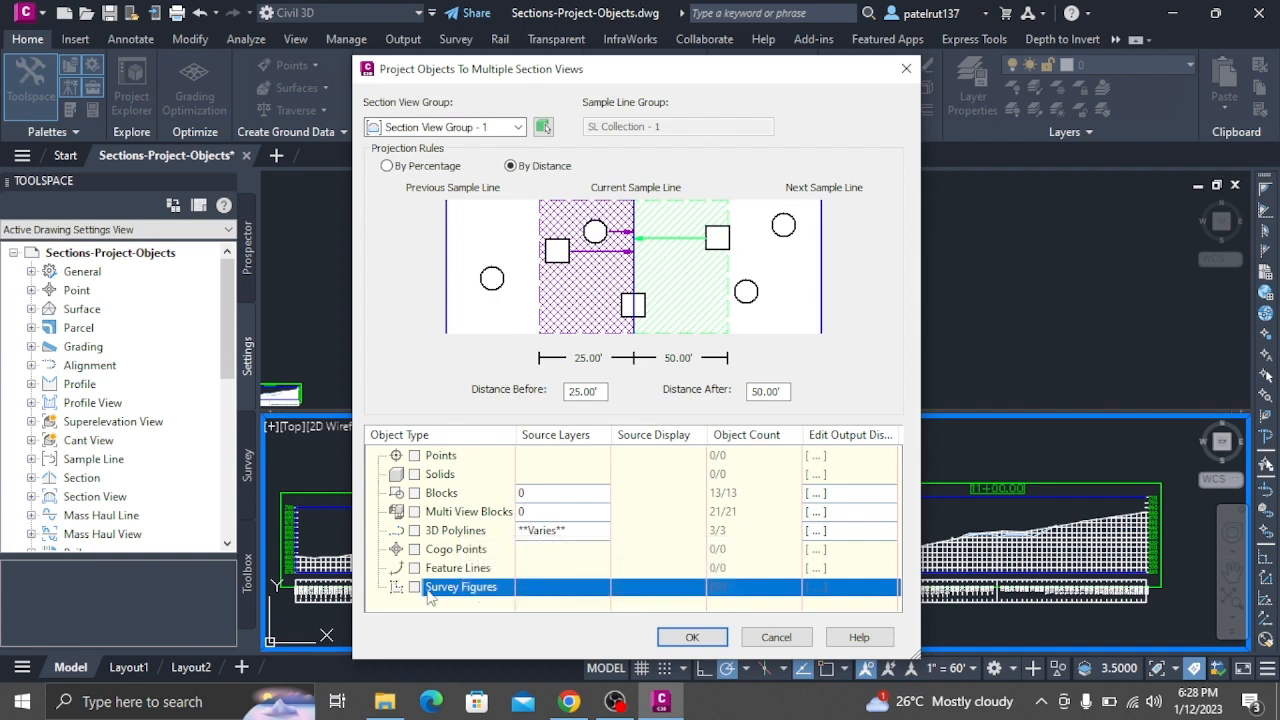
# - Include only Blocks and 3D Polylines in the projection
pyautogui.click(414, 493)
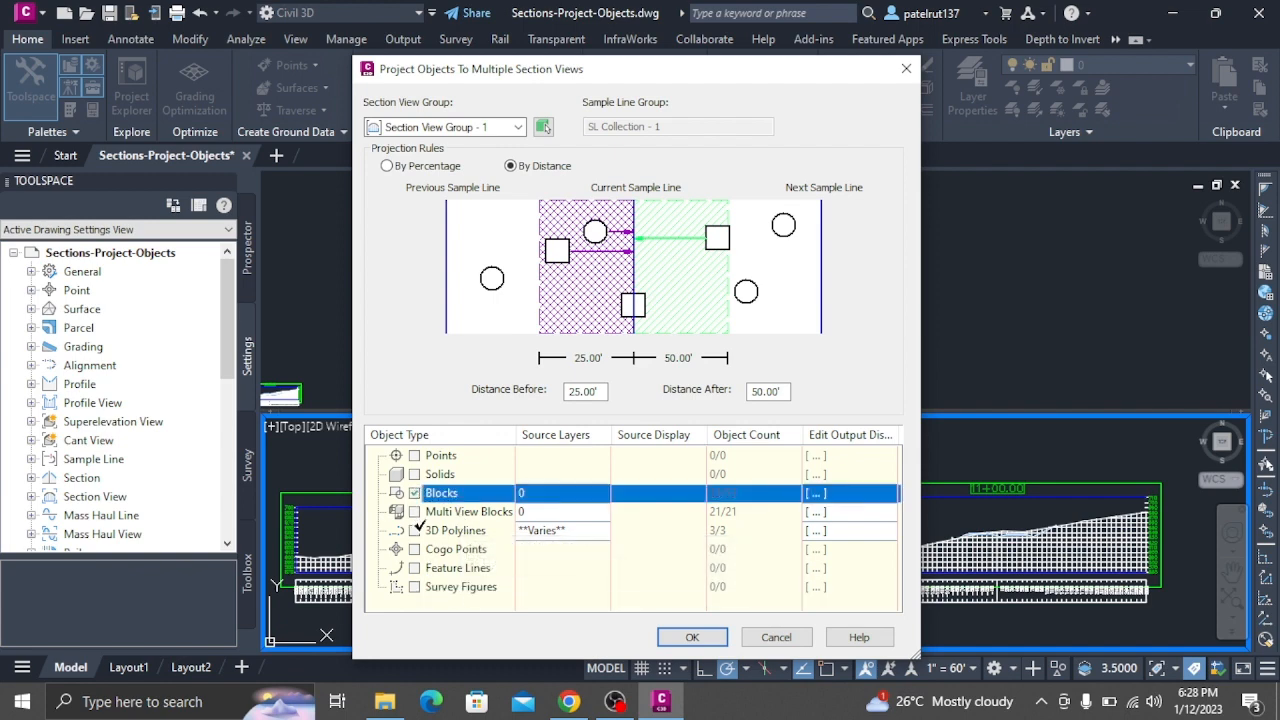
pyautogui.click(415, 530)
pyautogui.click(415, 530)
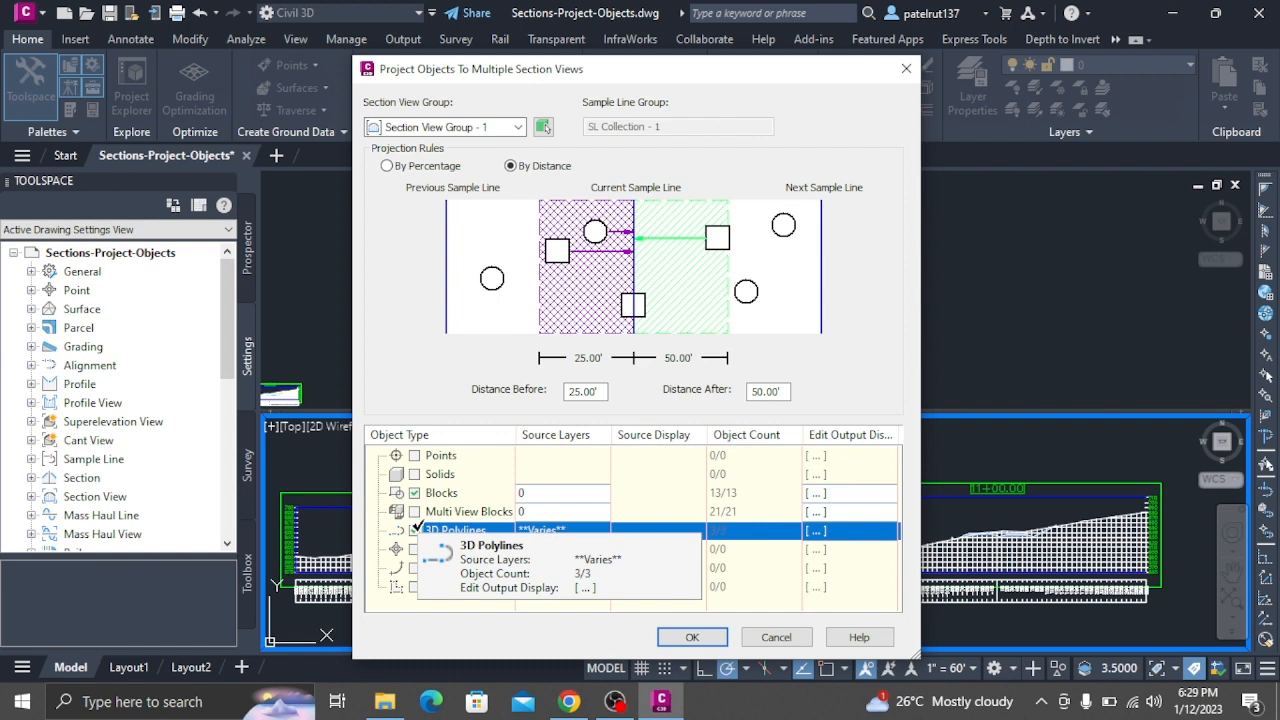
# - Review the layer selection for Blocks and project the chosen object types onto the section views of the group
pyautogui.click(557, 492)
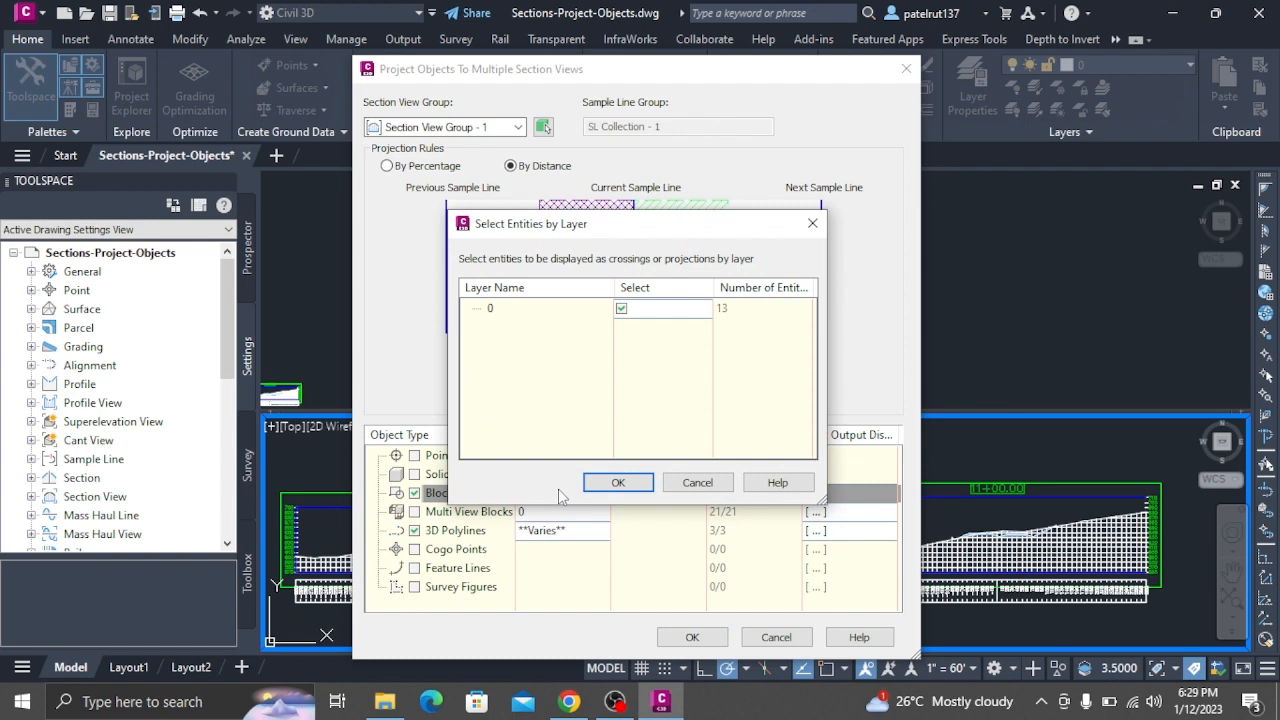
pyautogui.click(722, 483)
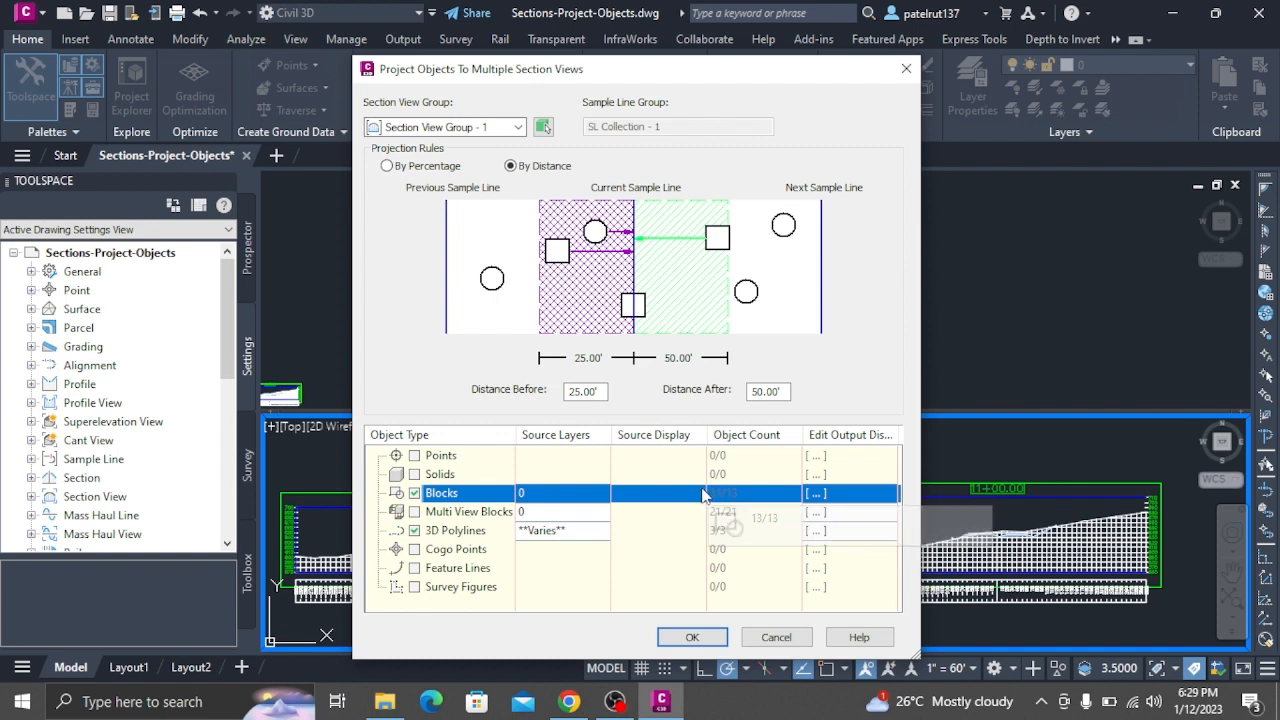
pyautogui.press('Up')
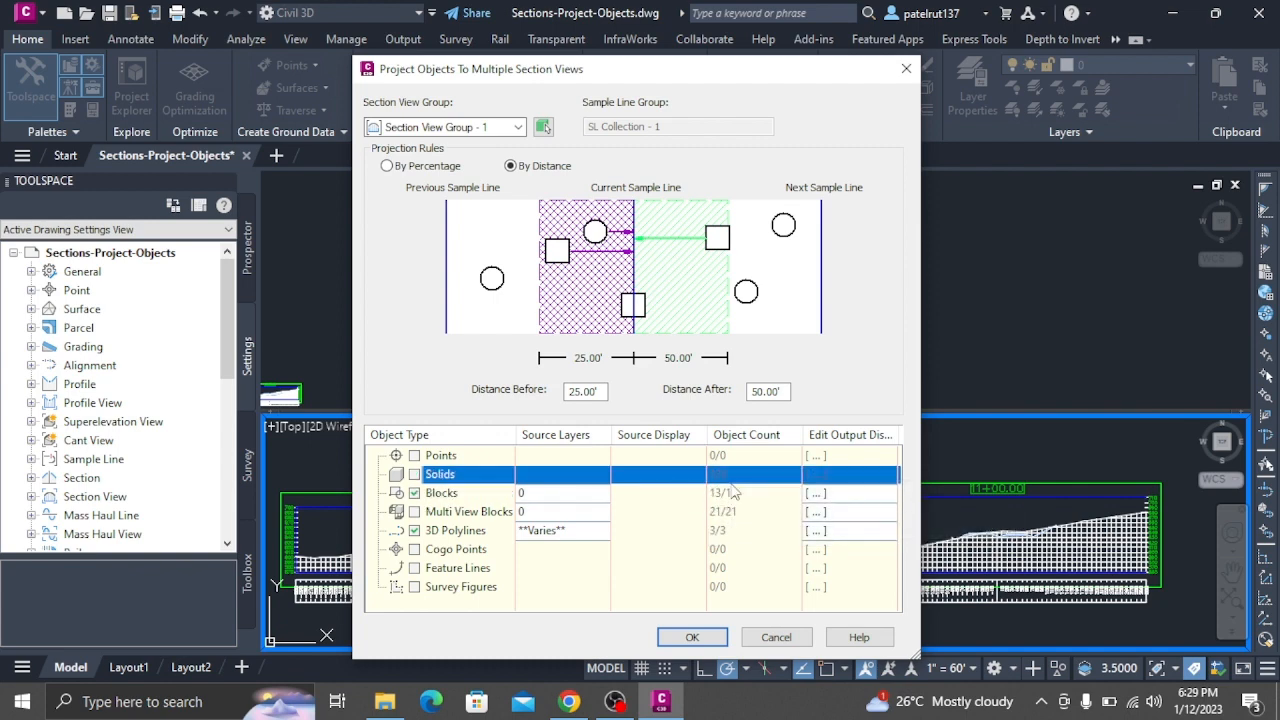
pyautogui.click(518, 492)
pyautogui.click(700, 484)
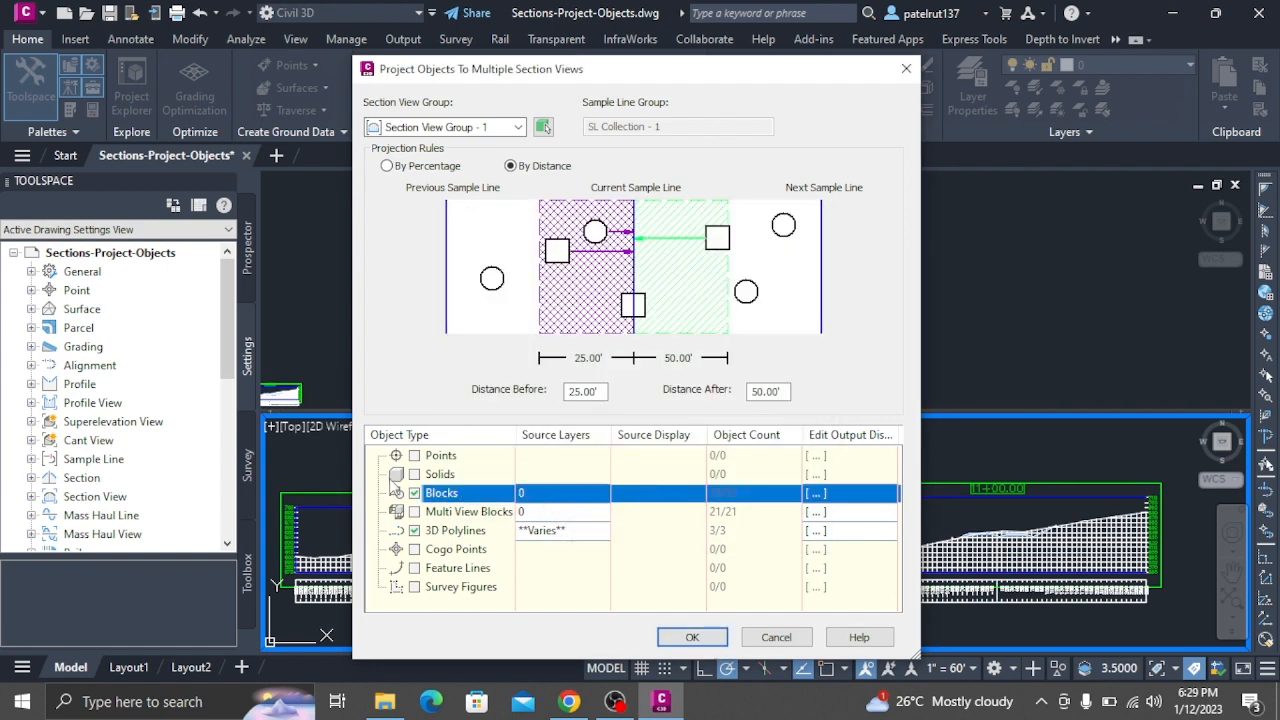
pyautogui.click(690, 636)
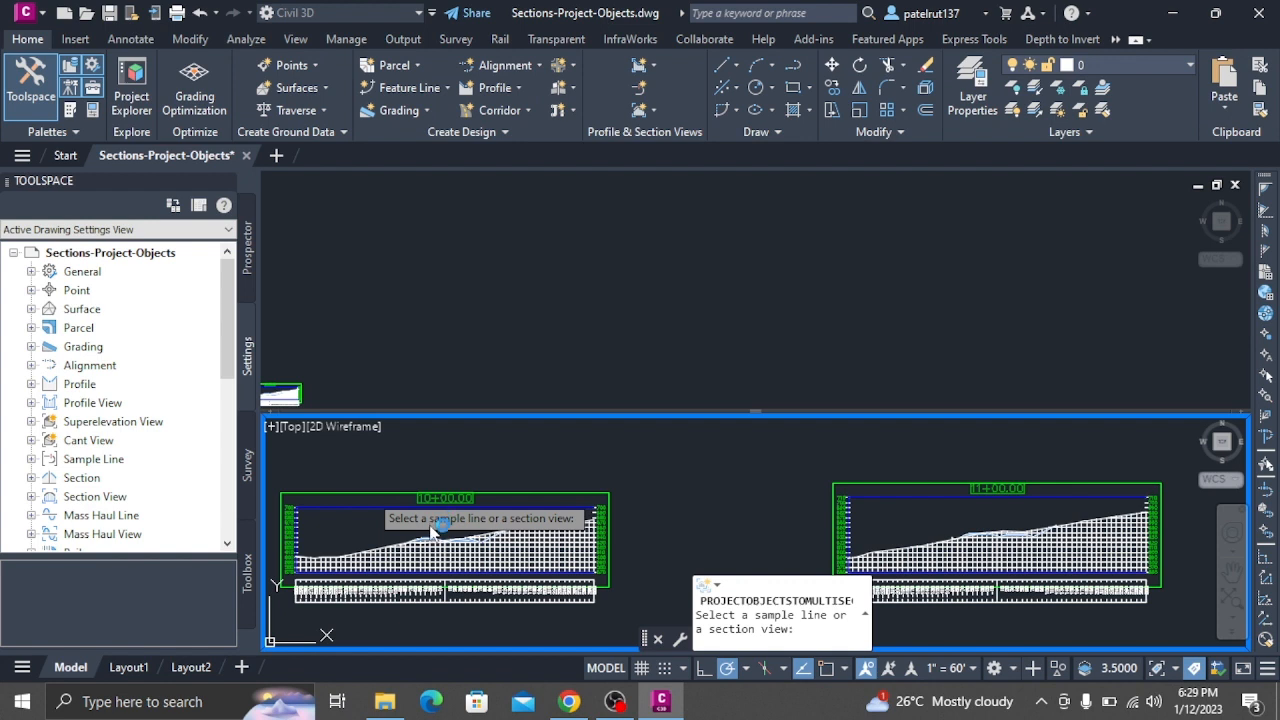
pyautogui.click(432, 532)
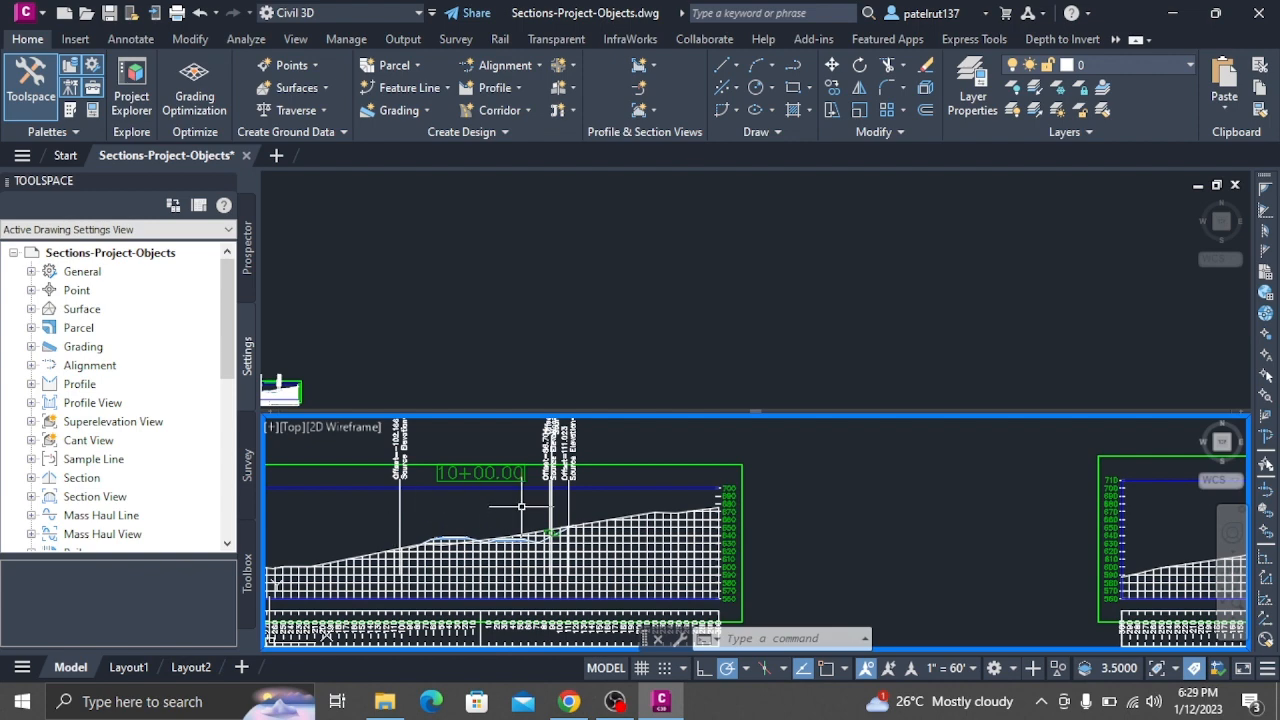
# - Examine the projected objects and the corridor section in the section view at station 10+00.00
pyautogui.scroll(5, 372, 537)
pyautogui.scroll(-4, 358, 520)
pyautogui.scroll(9, 352, 519)
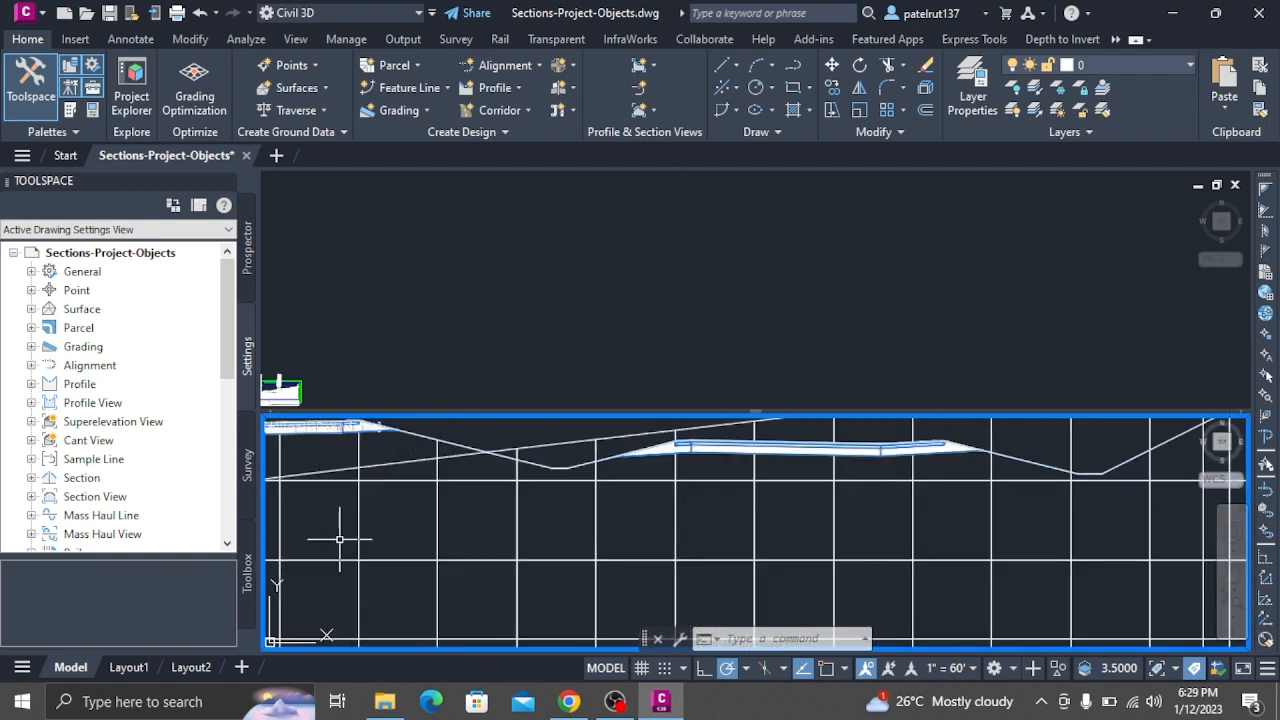
pyautogui.scroll(2, 831, 433)
pyautogui.scroll(2, 831, 433)
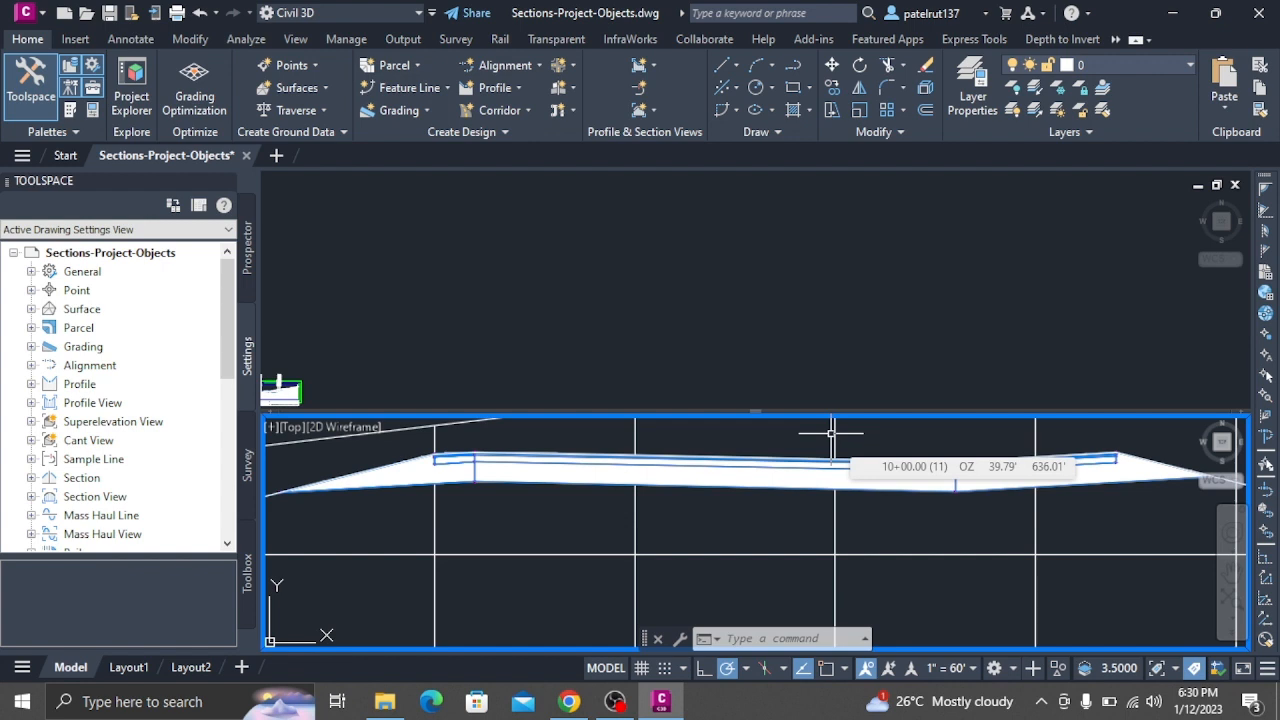
pyautogui.click(637, 427)
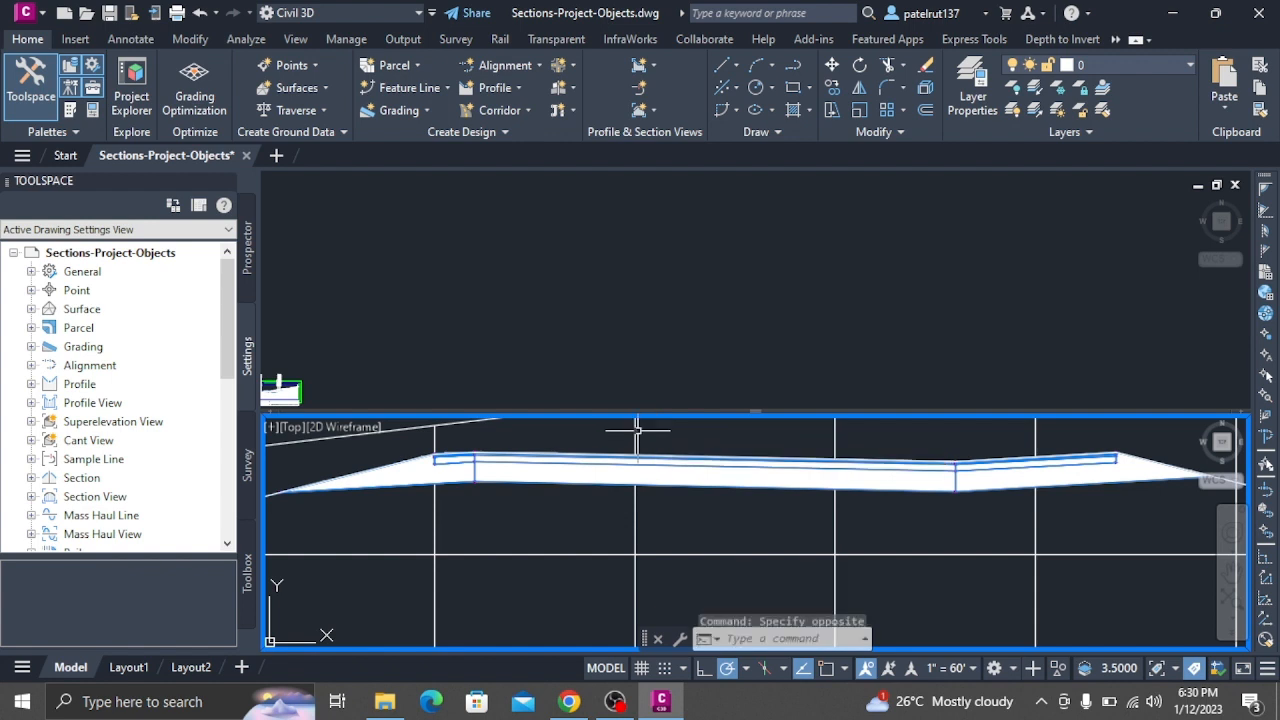
pyautogui.scroll(-2, 656, 414)
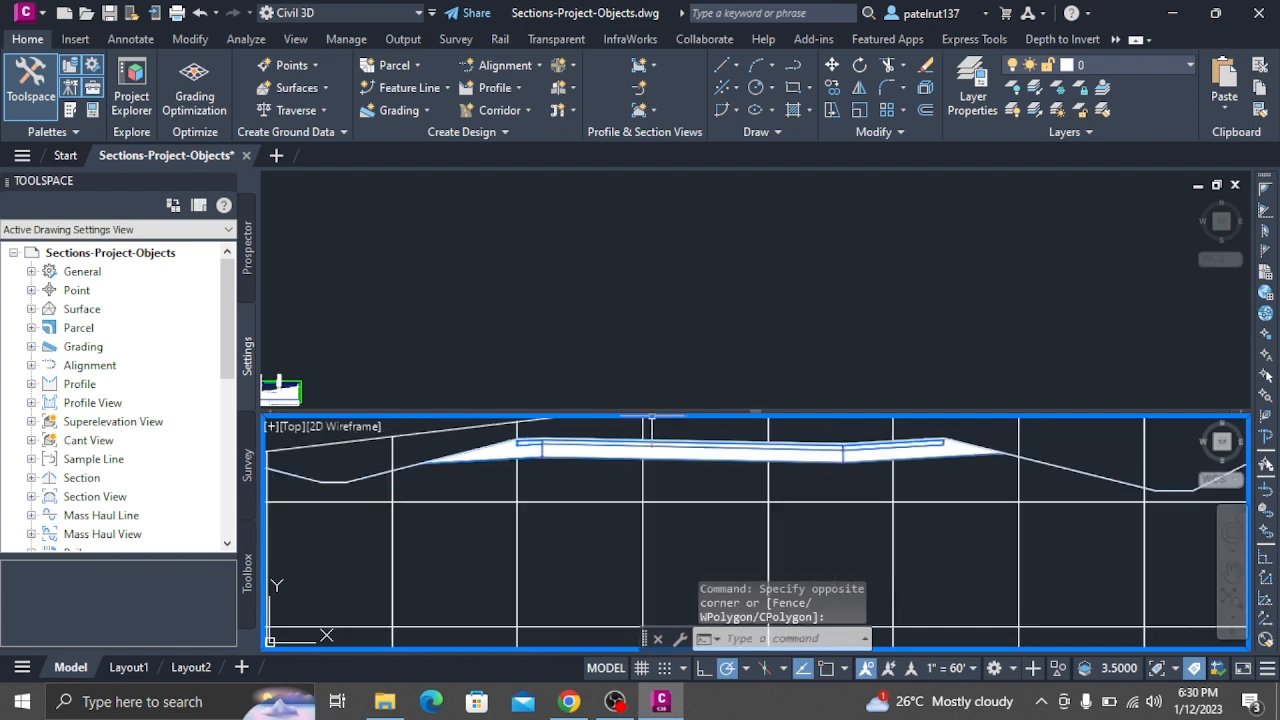
pyautogui.press('Return')
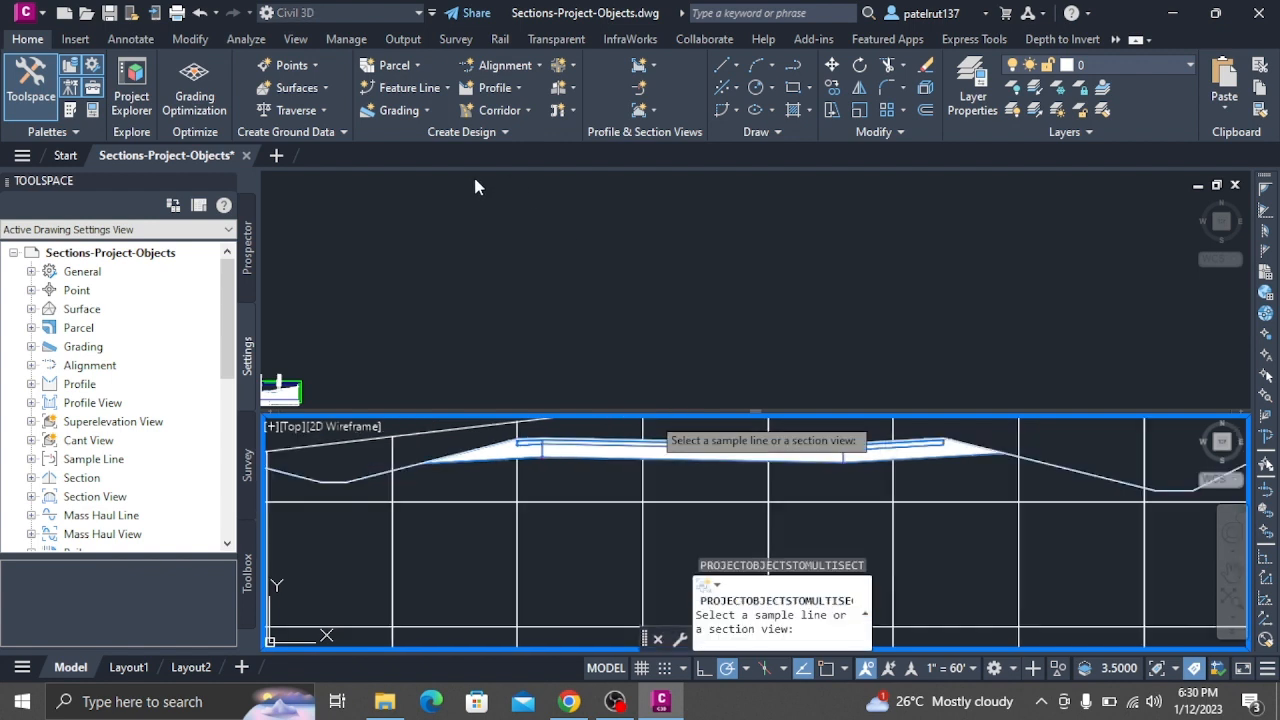
pyautogui.press('Escape')
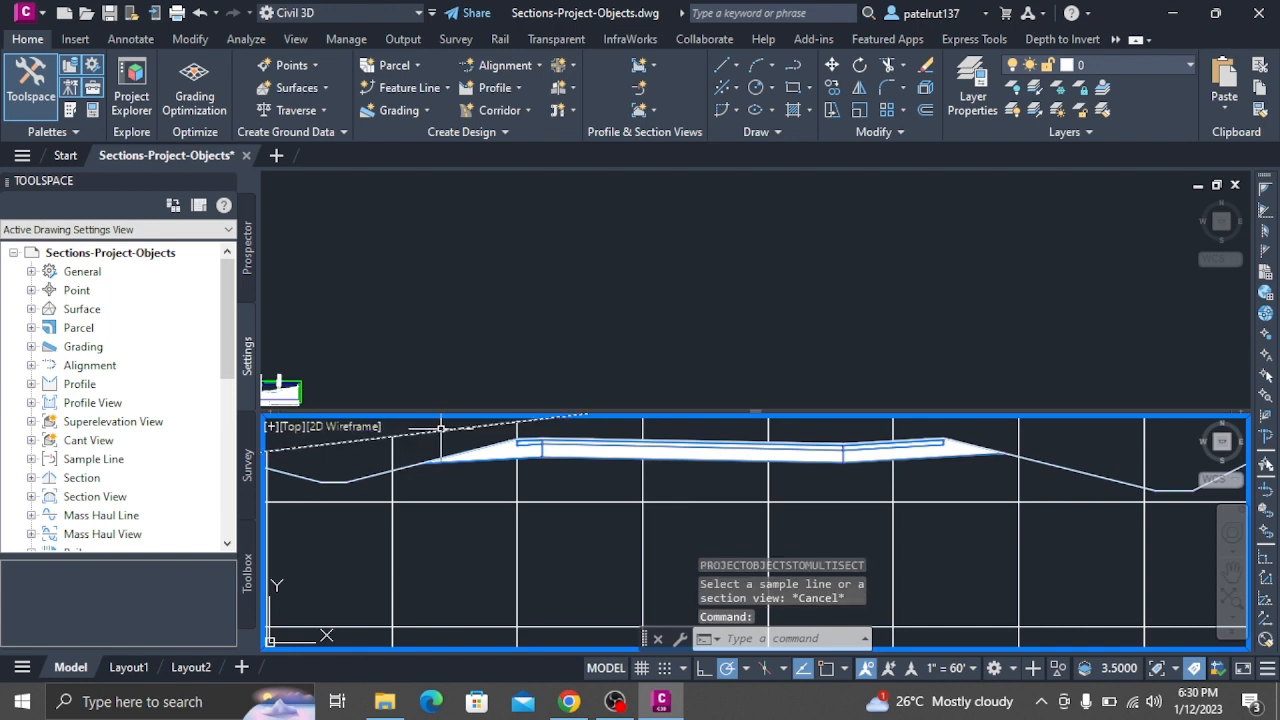
# - Select the existing ground and corridor section lines at station 10+00.00 to inspect them beside the projected objects, and clear the selection
pyautogui.click(440, 428)
pyautogui.scroll(-4, 340, 486)
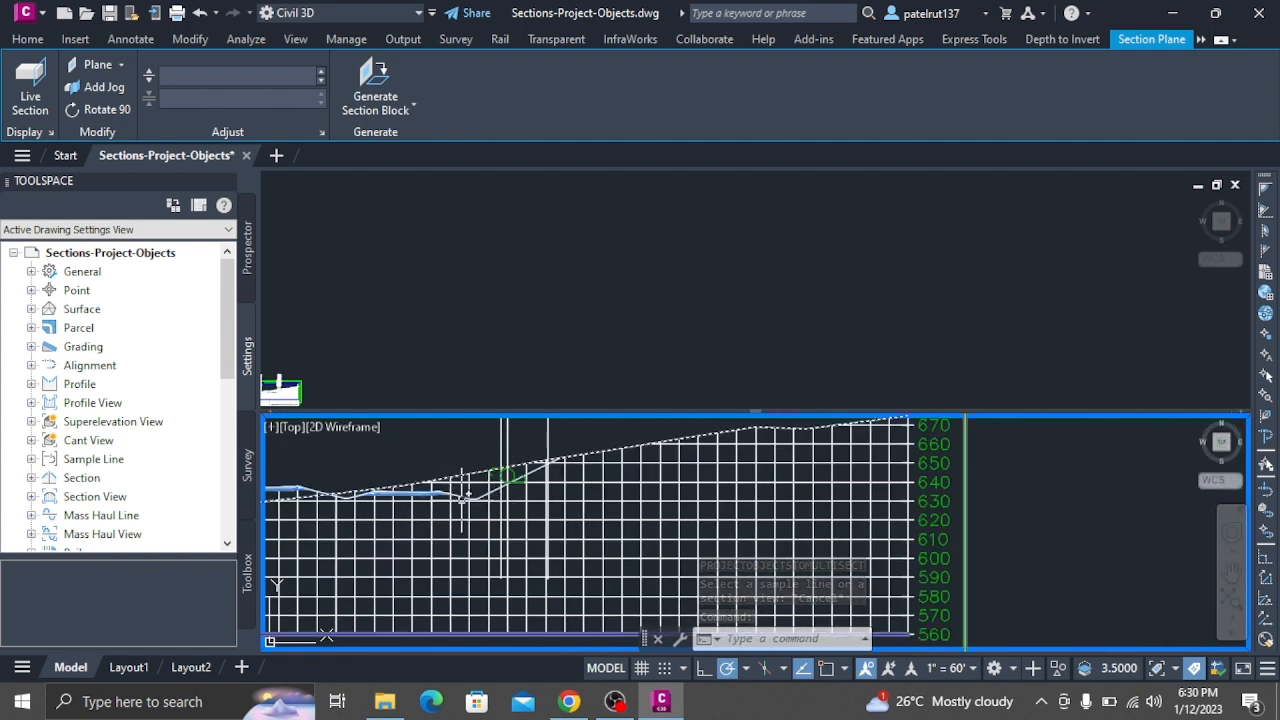
pyautogui.scroll(4, 465, 495)
pyautogui.click(484, 490)
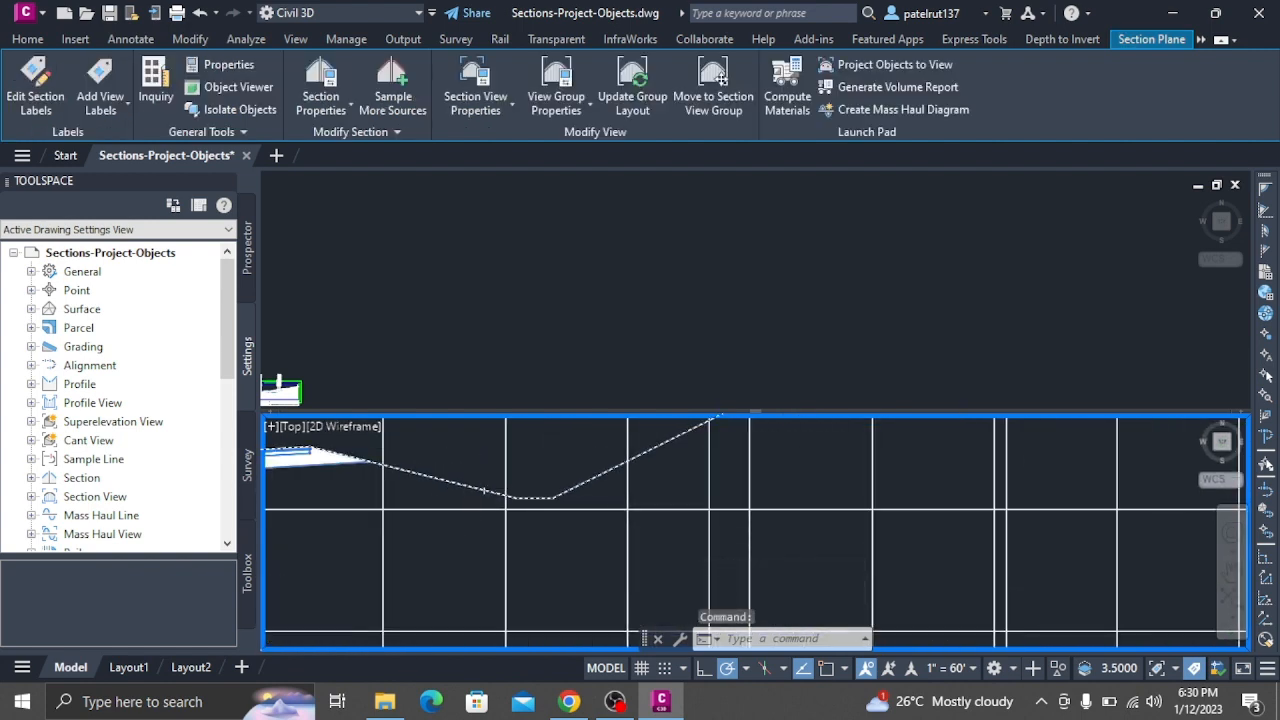
pyautogui.scroll(-4, 484, 490)
pyautogui.scroll(2, 488, 490)
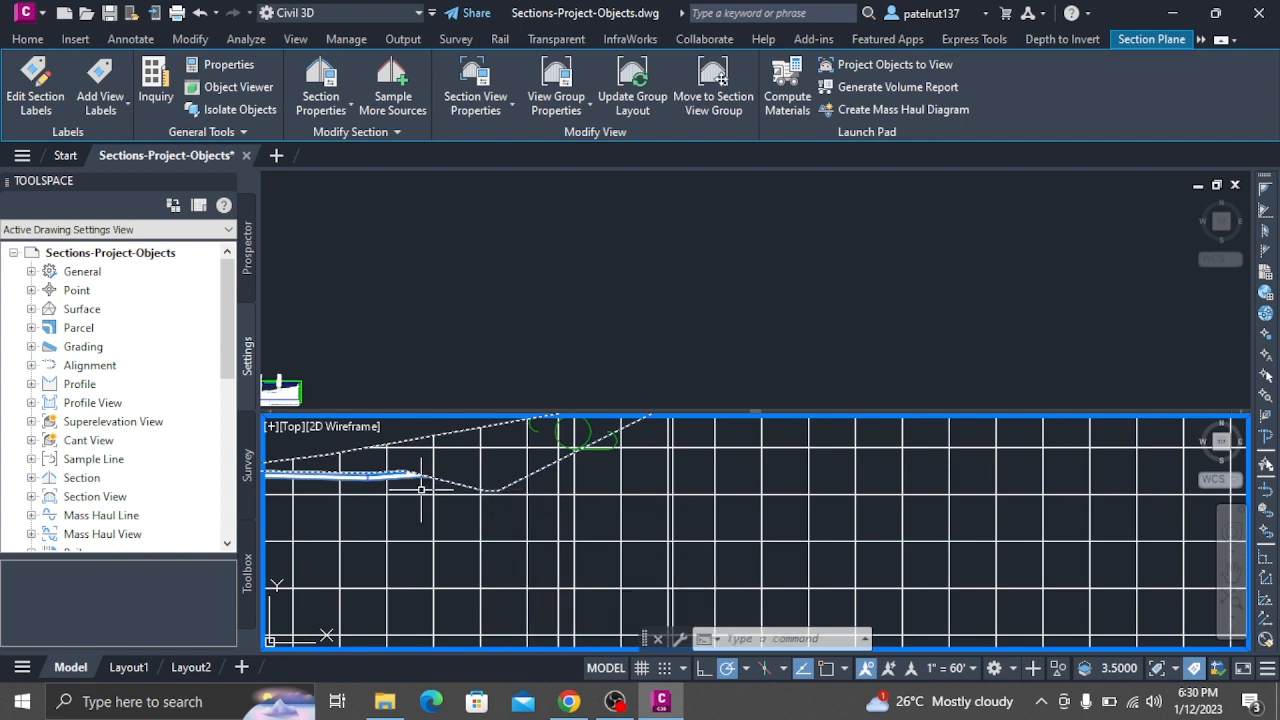
pyautogui.press('Escape')
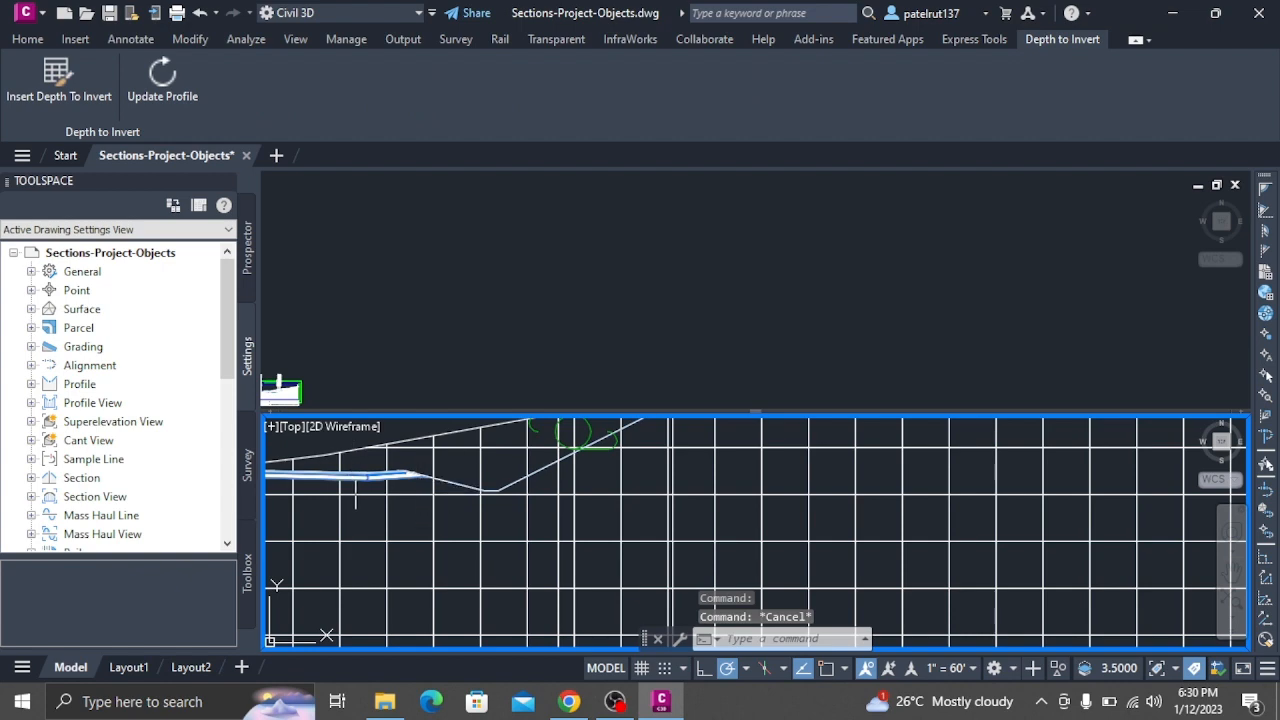
pyautogui.click(614, 701)
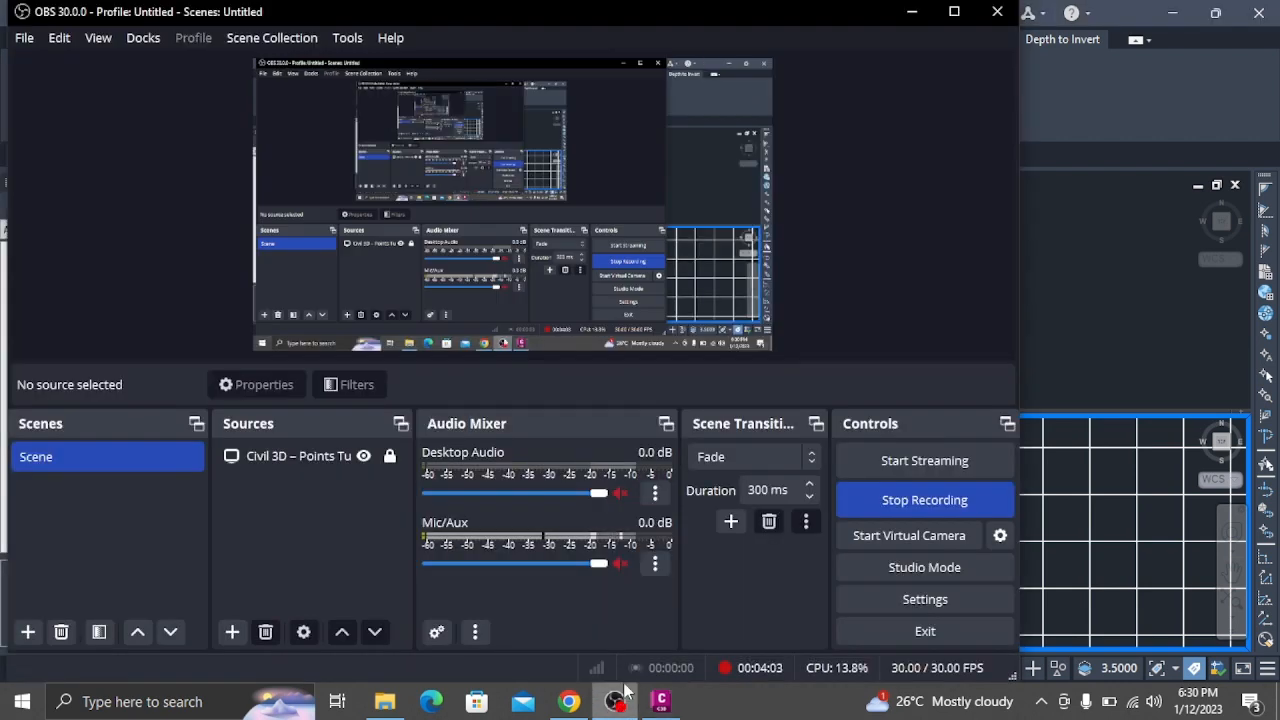